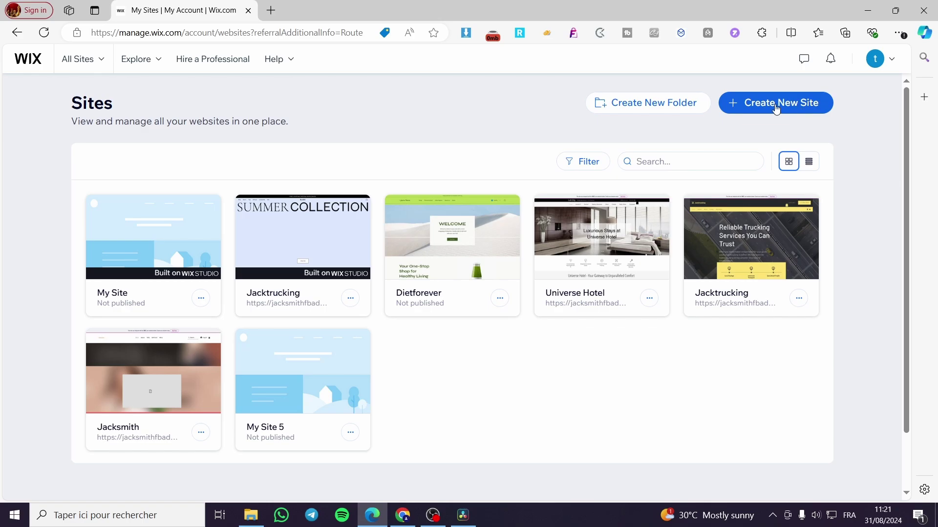
{"action": "left_click", "coordinate": [826, 109]}
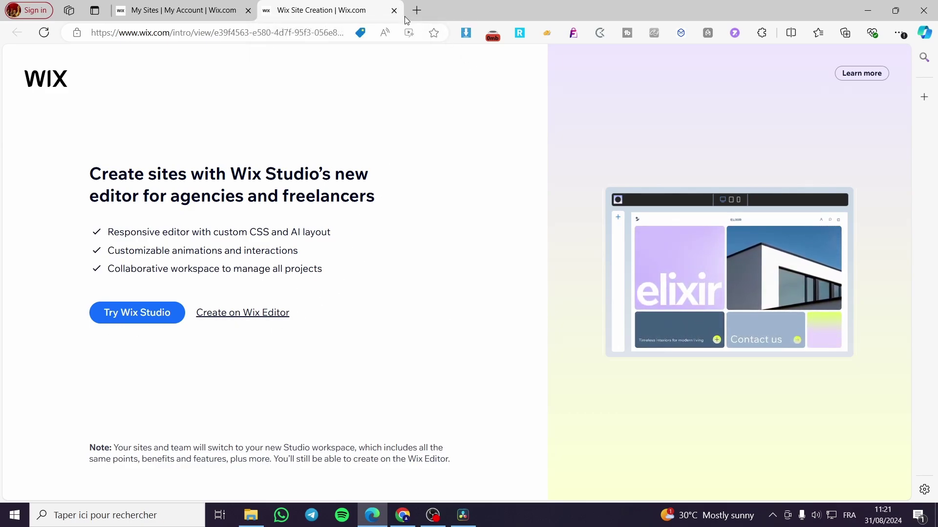
{"action": "left_click", "coordinate": [267, 321]}
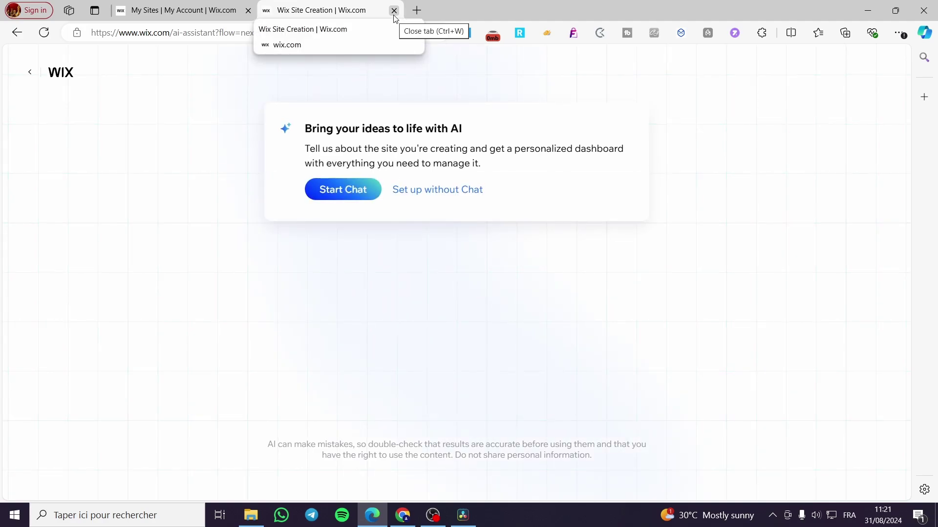
{"action": "left_click", "coordinate": [394, 11]}
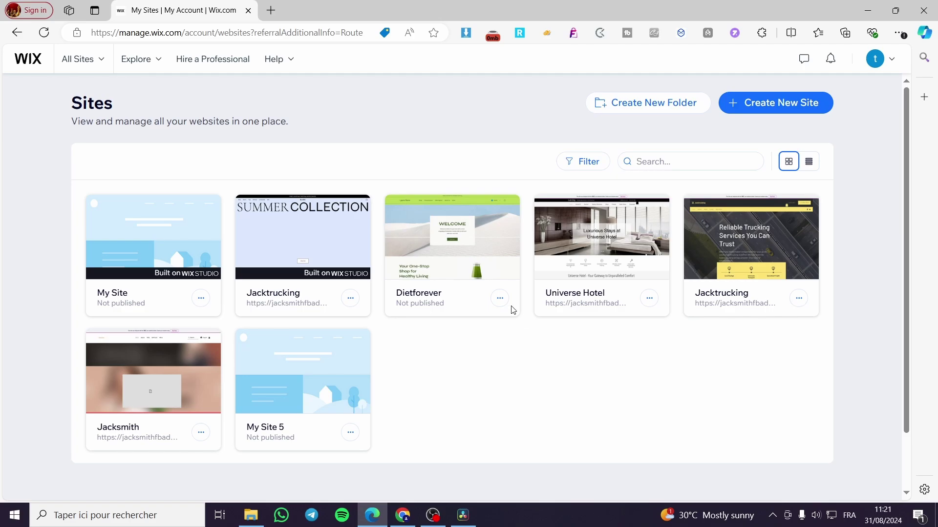
- Open the Dietforever site's dashboard and launch its website editor, dismissing the Wix Studio promotion
{"action": "left_click", "coordinate": [481, 248]}
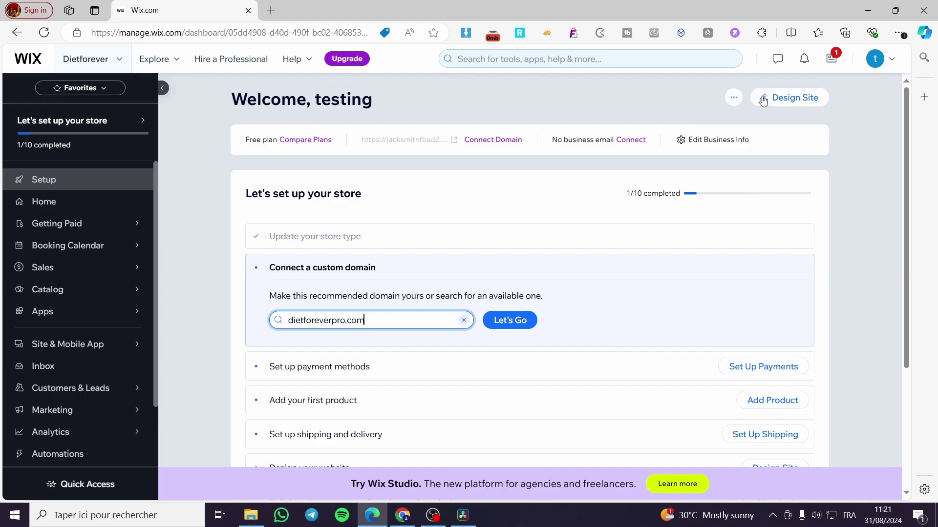
{"action": "right_click", "coordinate": [792, 102]}
{"action": "left_click", "coordinate": [791, 98]}
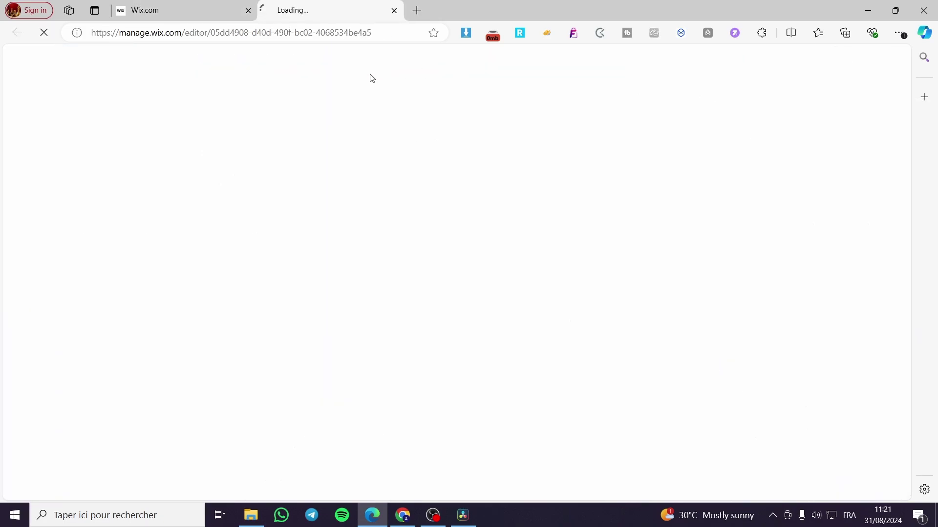
{"action": "left_click", "coordinate": [197, 6]}
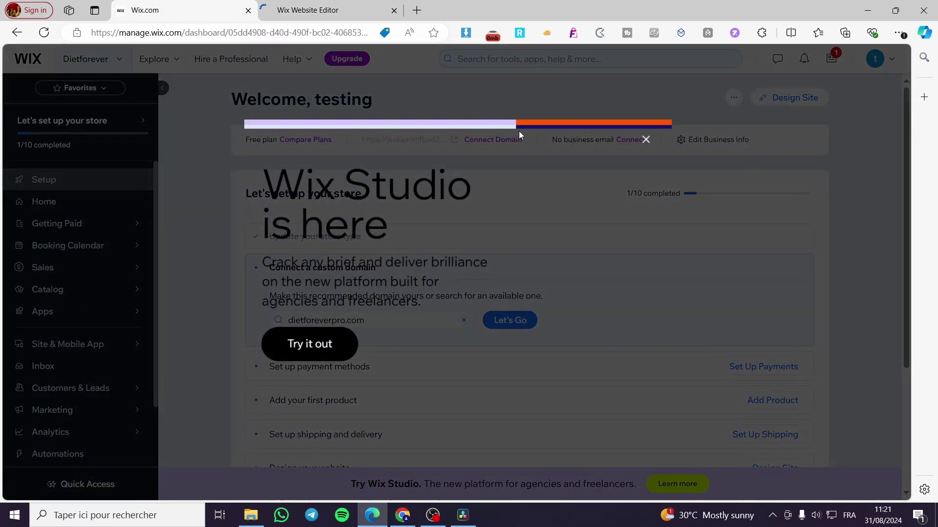
{"action": "left_click", "coordinate": [646, 140]}
{"action": "left_click", "coordinate": [356, 10]}
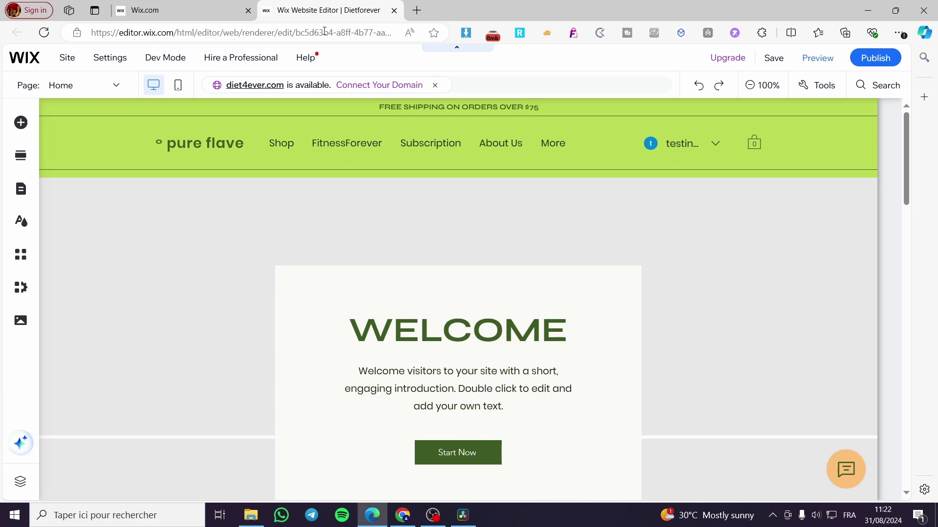
{"action": "left_click", "coordinate": [670, 132]}
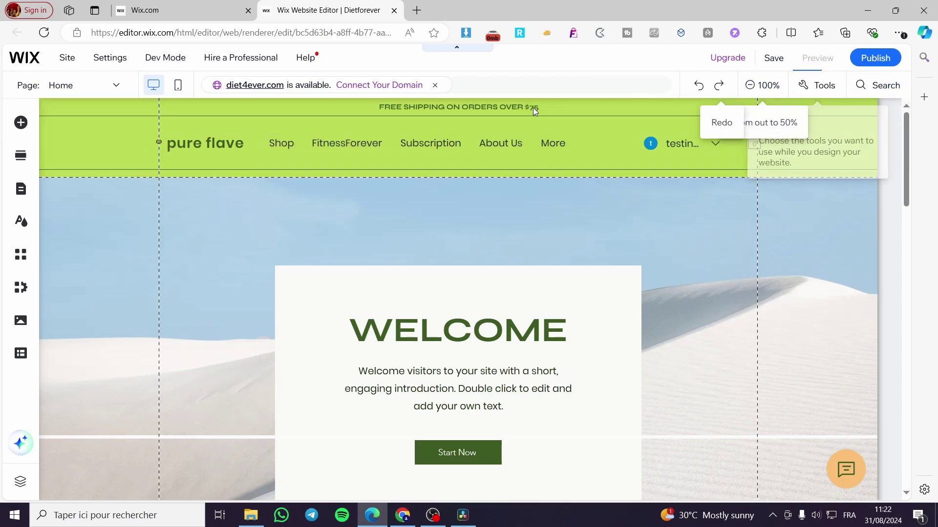
- Preview the Dietforever site and examine the product listings on its Shop page
{"action": "left_click", "coordinate": [801, 66]}
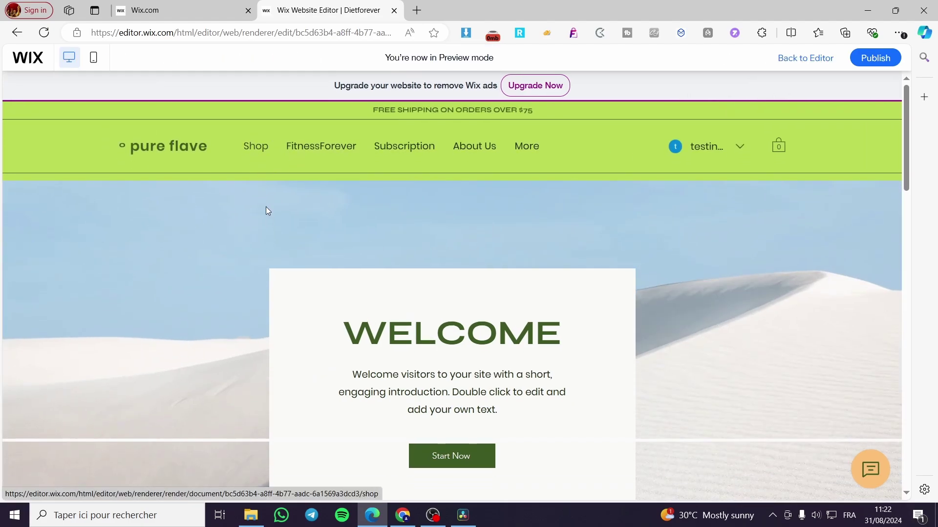
{"action": "left_click", "coordinate": [260, 152]}
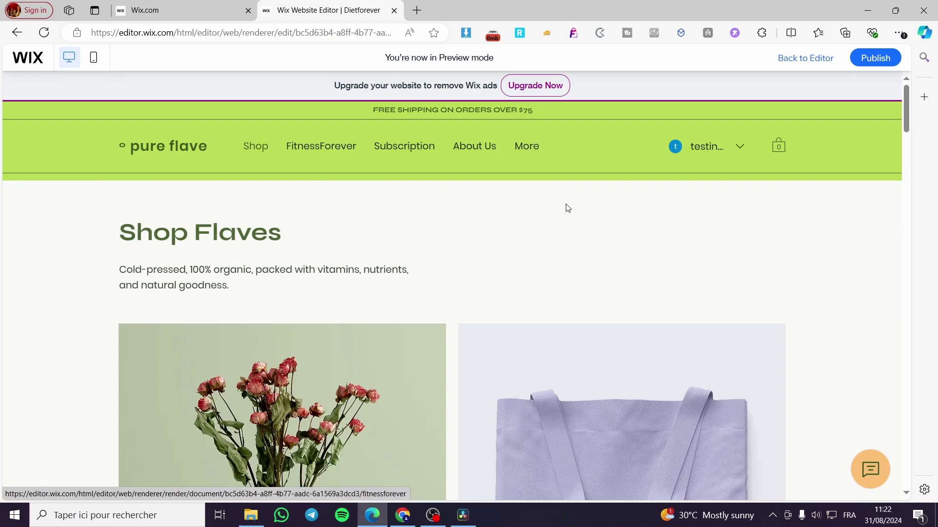
{"action": "scroll", "coordinate": [523, 233], "scroll_direction": "down", "scroll_amount": 5}
{"action": "scroll", "coordinate": [581, 224], "scroll_direction": "down", "scroll_amount": 6}
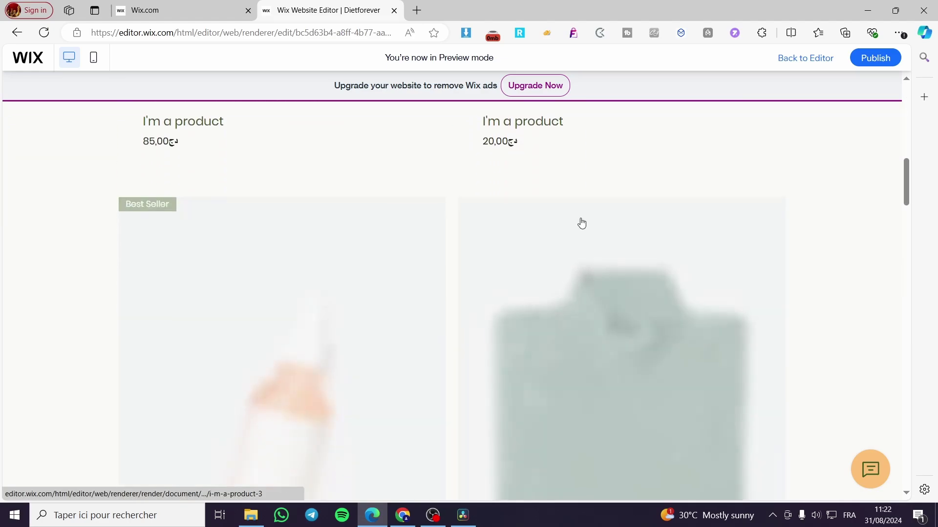
{"action": "scroll", "coordinate": [586, 216], "scroll_direction": "down", "scroll_amount": 5}
{"action": "scroll", "coordinate": [580, 218], "scroll_direction": "down", "scroll_amount": 5}
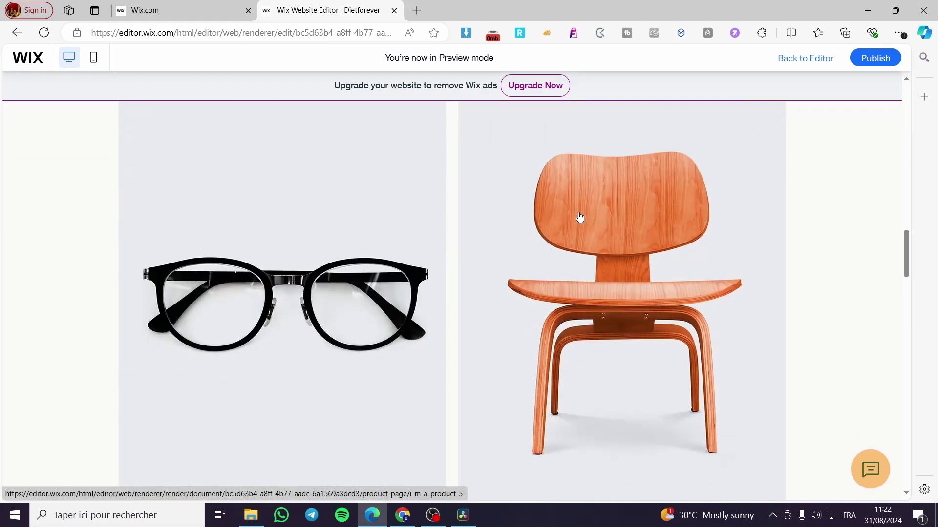
{"action": "scroll", "coordinate": [530, 247], "scroll_direction": "up", "scroll_amount": 10}
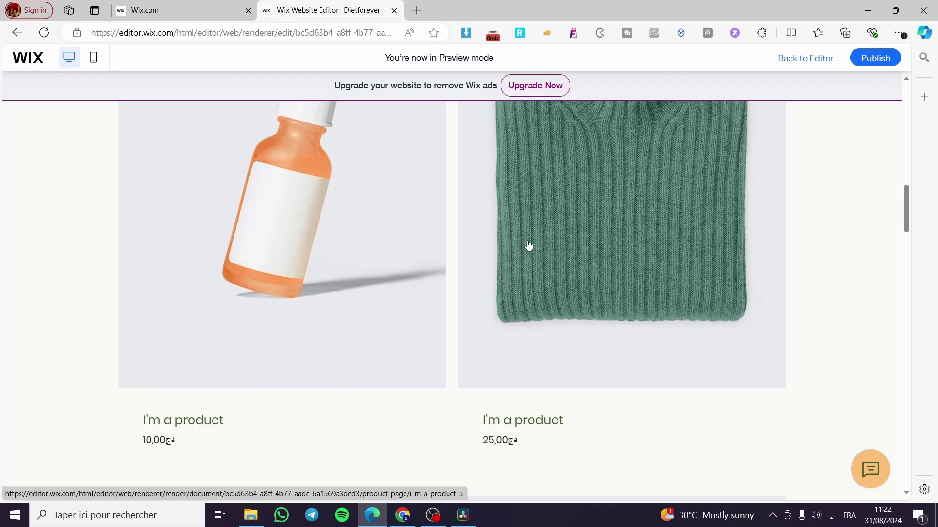
{"action": "scroll", "coordinate": [517, 248], "scroll_direction": "up", "scroll_amount": 3}
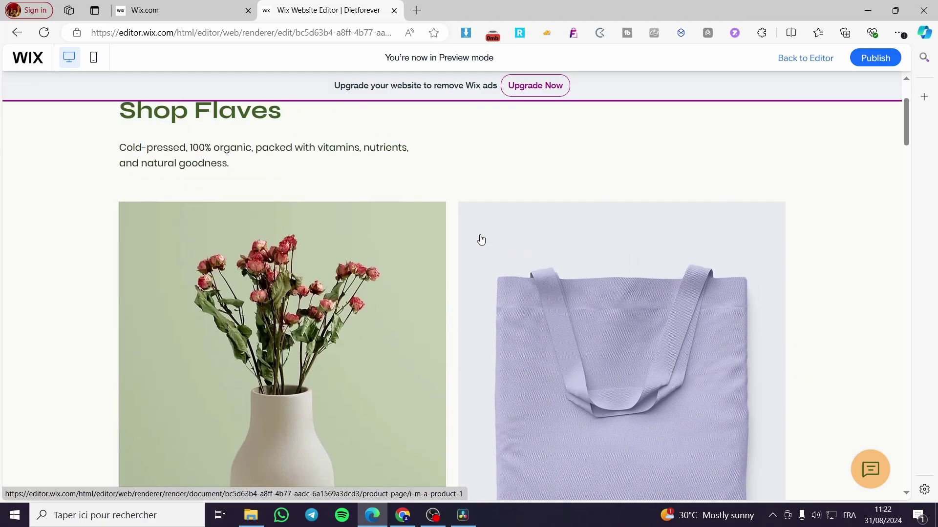
{"action": "scroll", "coordinate": [276, 209], "scroll_direction": "down", "scroll_amount": 4}
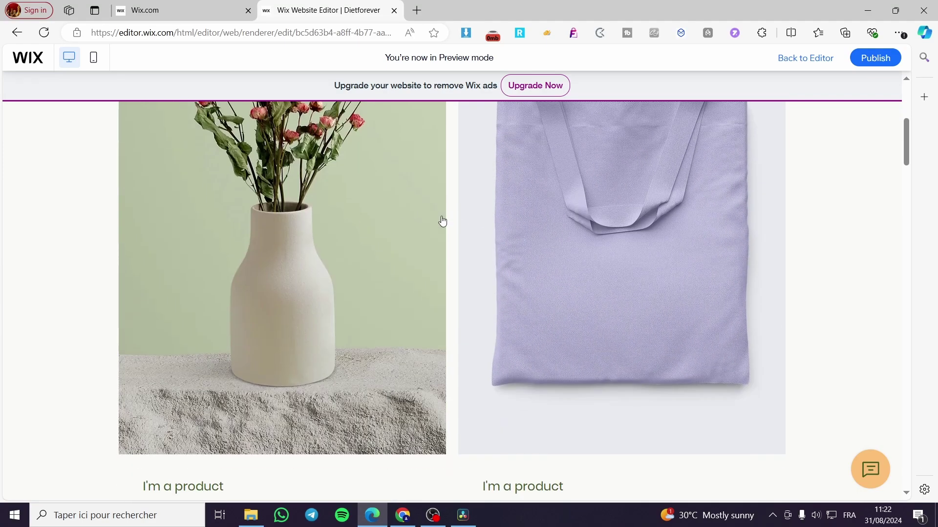
{"action": "scroll", "coordinate": [800, 300], "scroll_direction": "down", "scroll_amount": 8}
{"action": "scroll", "coordinate": [444, 287], "scroll_direction": "up", "scroll_amount": 10}
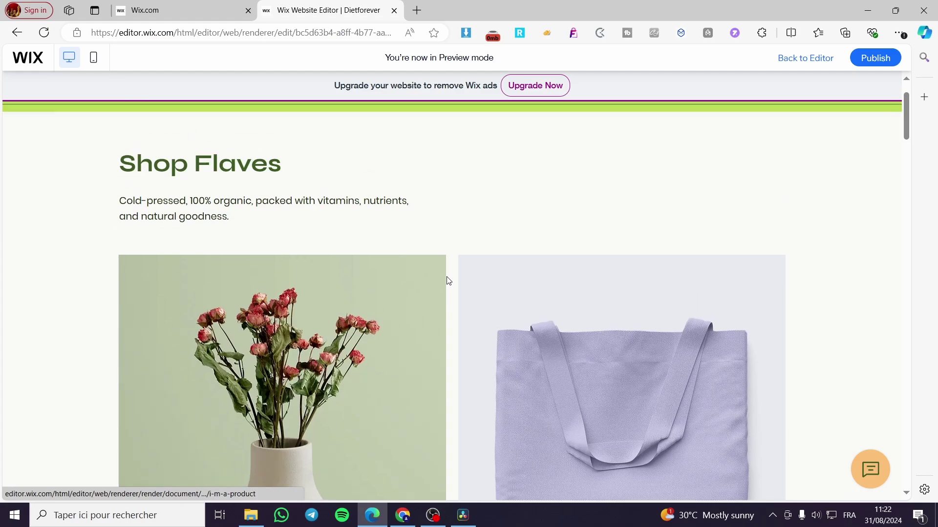
{"action": "scroll", "coordinate": [449, 280], "scroll_direction": "up", "scroll_amount": 2}
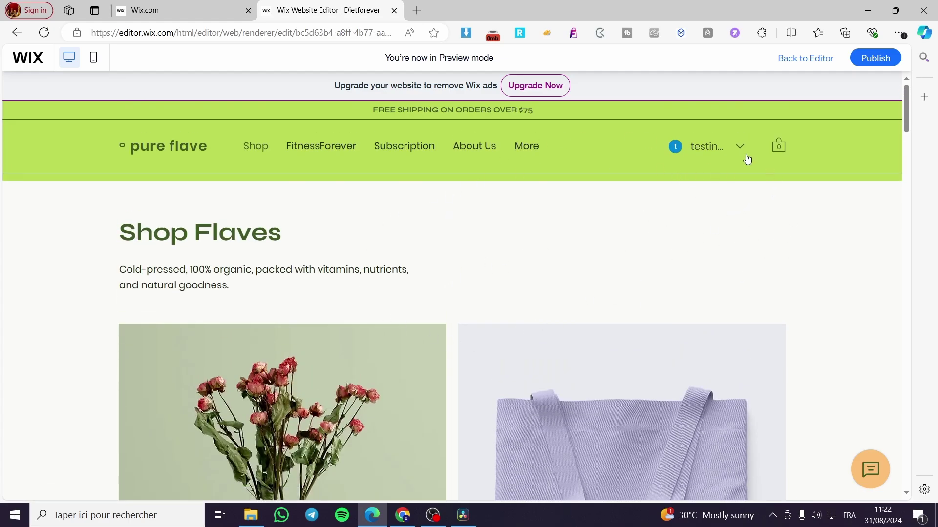
{"action": "scroll", "coordinate": [408, 219], "scroll_direction": "down", "scroll_amount": 15}
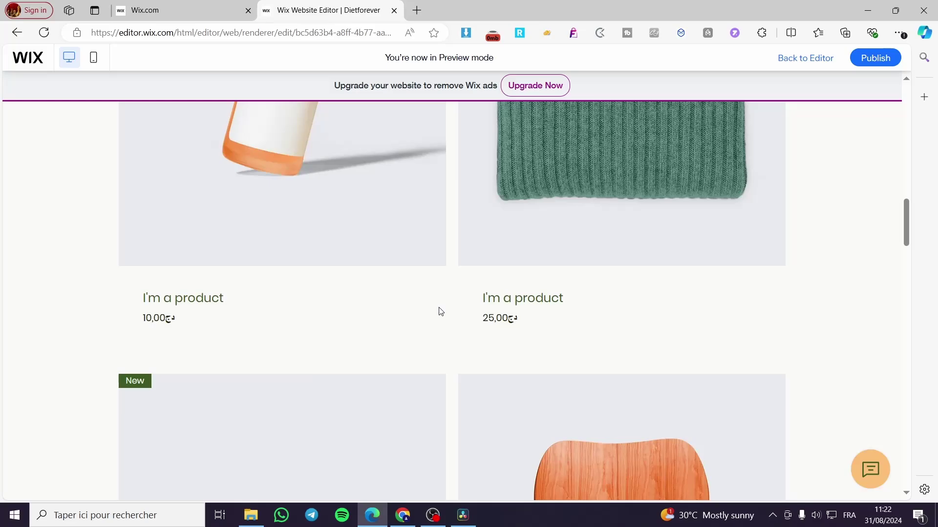
{"action": "scroll", "coordinate": [331, 332], "scroll_direction": "up", "scroll_amount": 11}
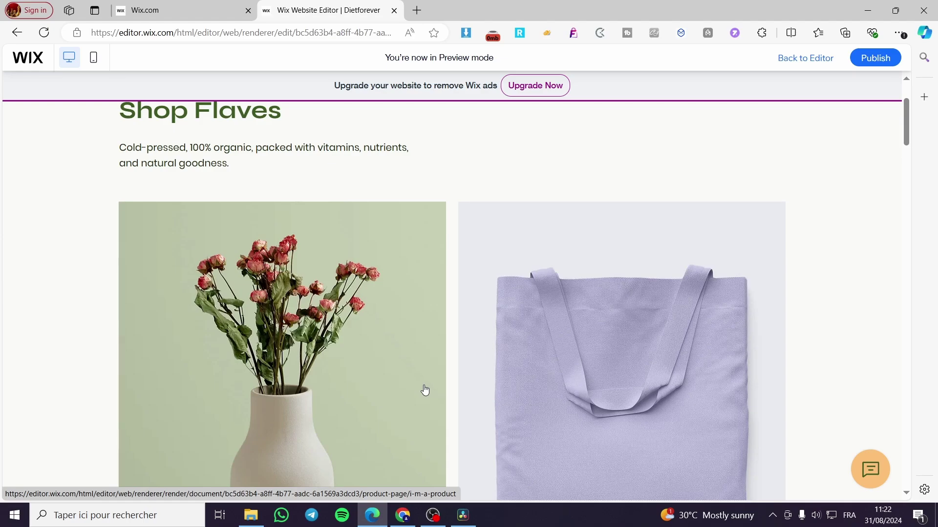
{"action": "scroll", "coordinate": [383, 386], "scroll_direction": "up", "scroll_amount": 3}
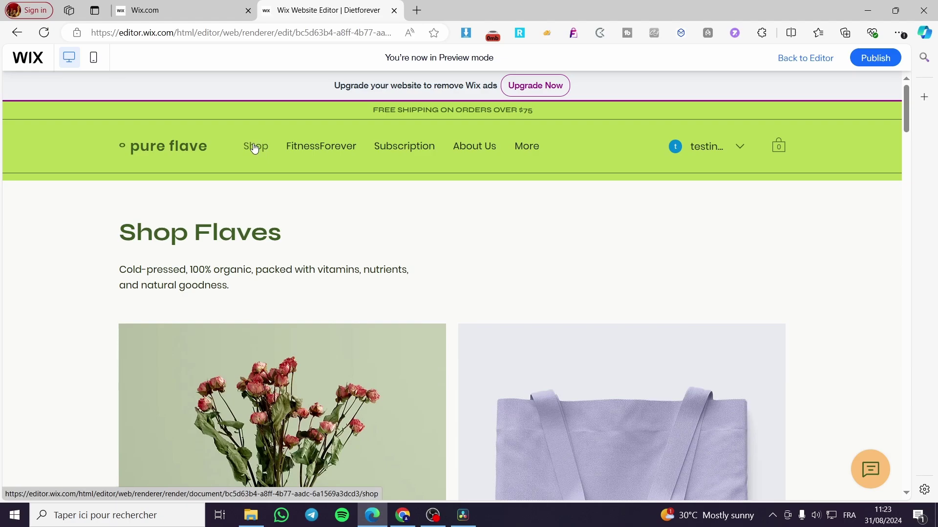
- Open the clothing store's Shopify admin home page in a new browser tab
{"action": "left_click", "coordinate": [423, 13]}
{"action": "type", "text": "shopif"}
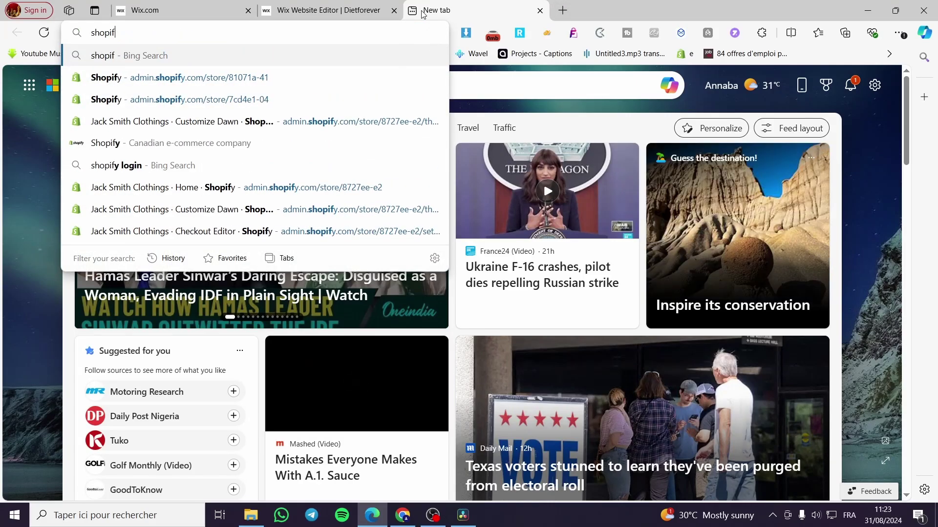
{"action": "key", "text": "Down"}
{"action": "key", "text": "Down"}
{"action": "key", "text": "Down"}
{"action": "key", "text": "Down"}
{"action": "key", "text": "Down"}
{"action": "key", "text": "Down"}
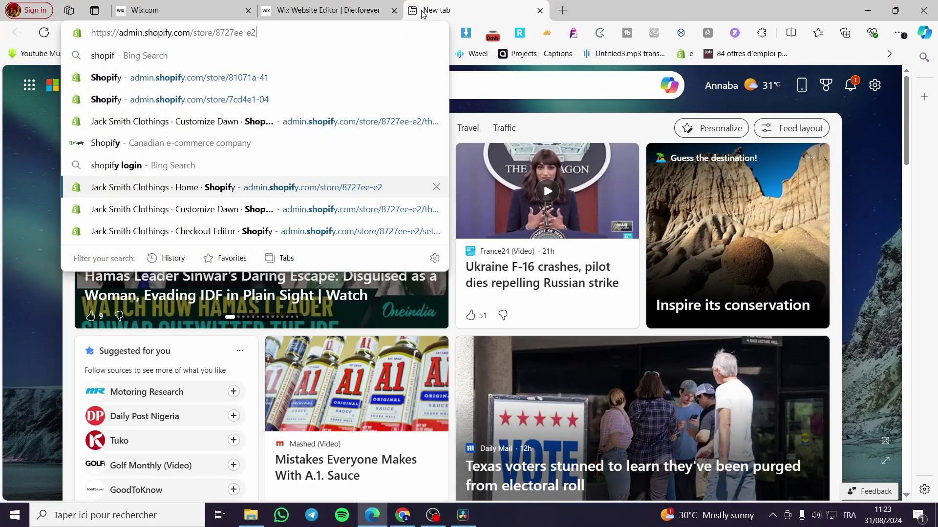
{"action": "key", "text": "Return"}
{"action": "key", "text": "ctrl+shift+Tab"}
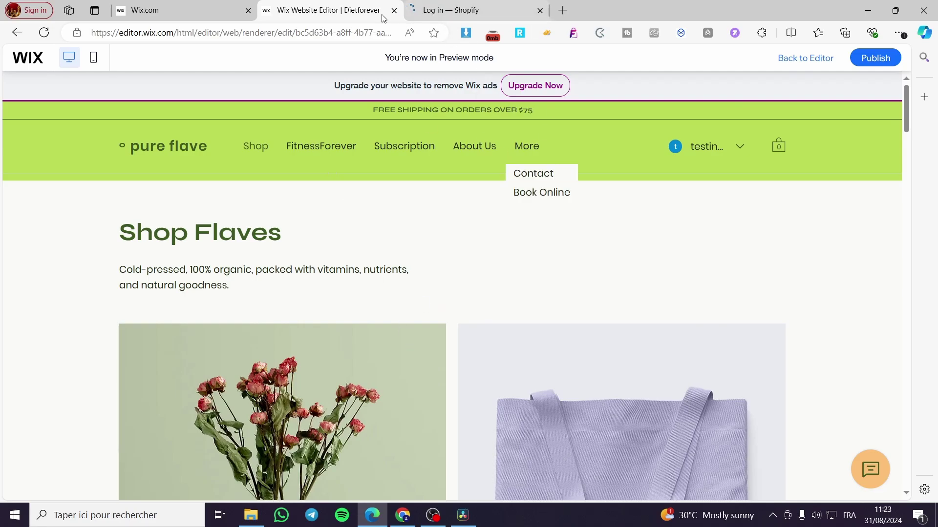
{"action": "key", "text": "ctrl+Tab"}
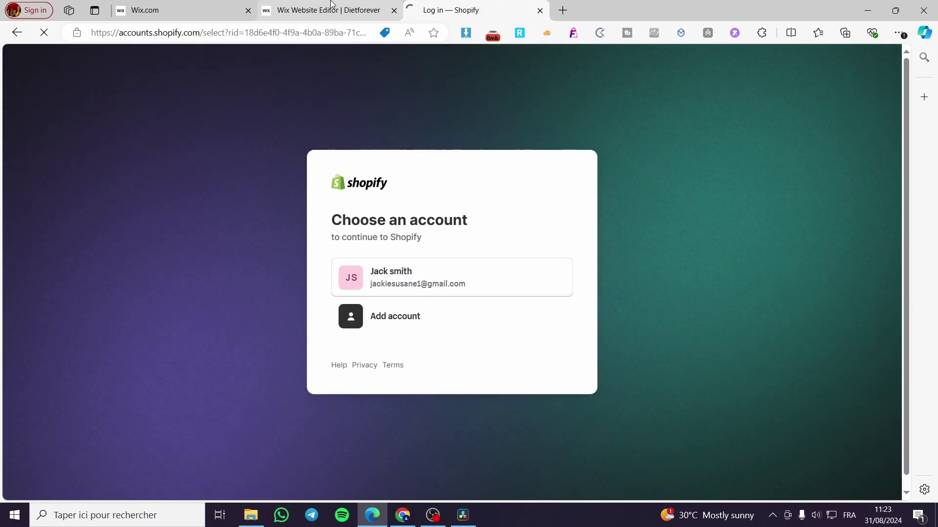
{"action": "left_click", "coordinate": [331, 4]}
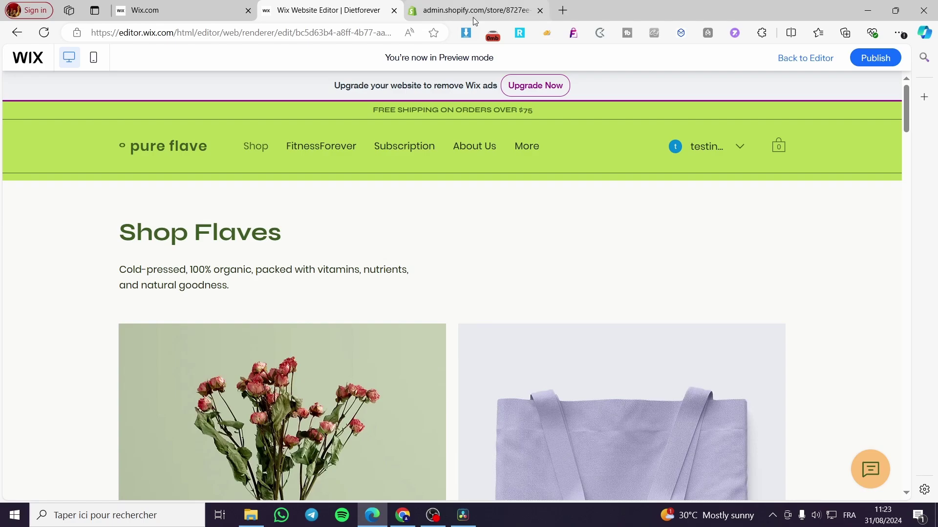
{"action": "left_click", "coordinate": [473, 14]}
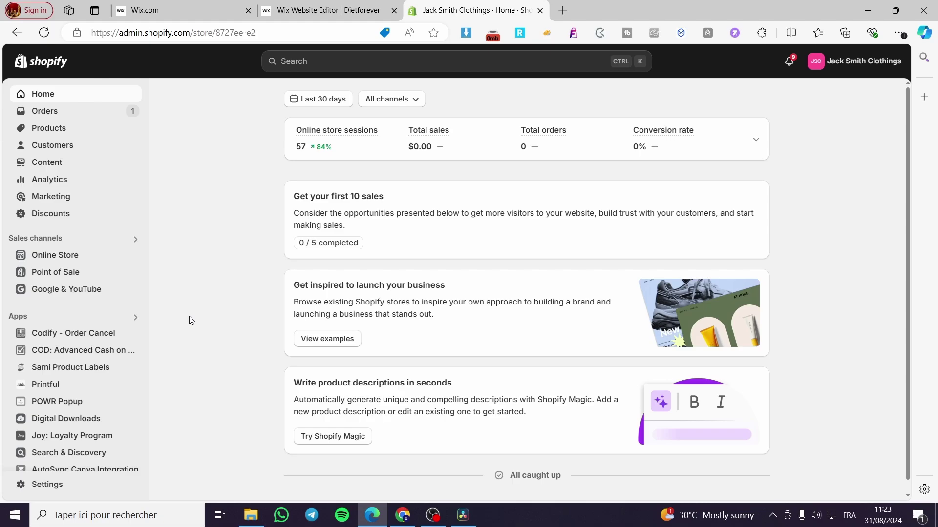
- View the Shopify store's live storefront and look through its All The Products page
{"action": "left_click", "coordinate": [133, 255]}
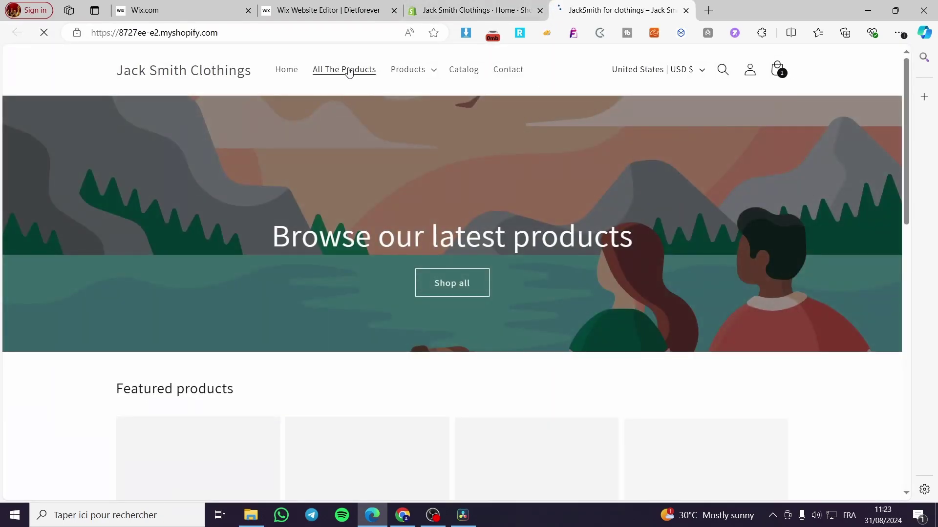
{"action": "left_click", "coordinate": [349, 71]}
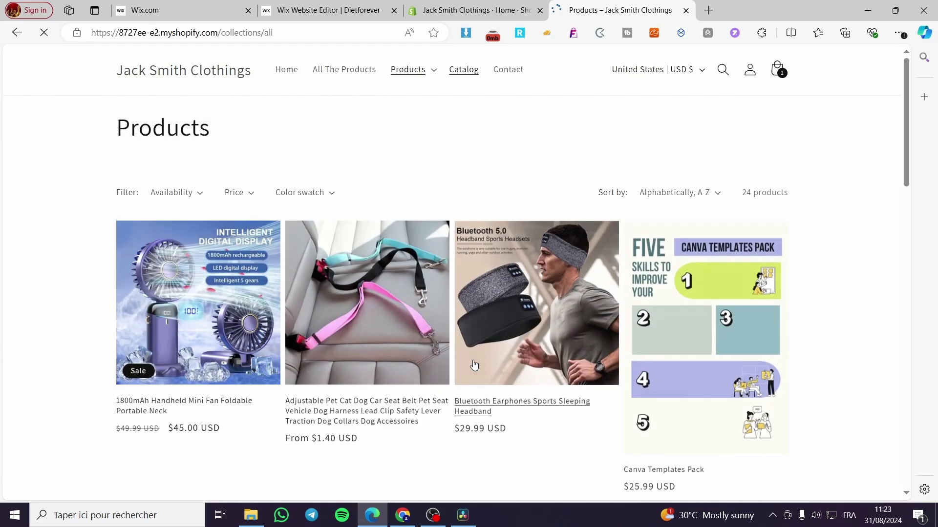
{"action": "scroll", "coordinate": [677, 380], "scroll_direction": "down", "scroll_amount": 10}
{"action": "scroll", "coordinate": [525, 177], "scroll_direction": "up", "scroll_amount": 10}
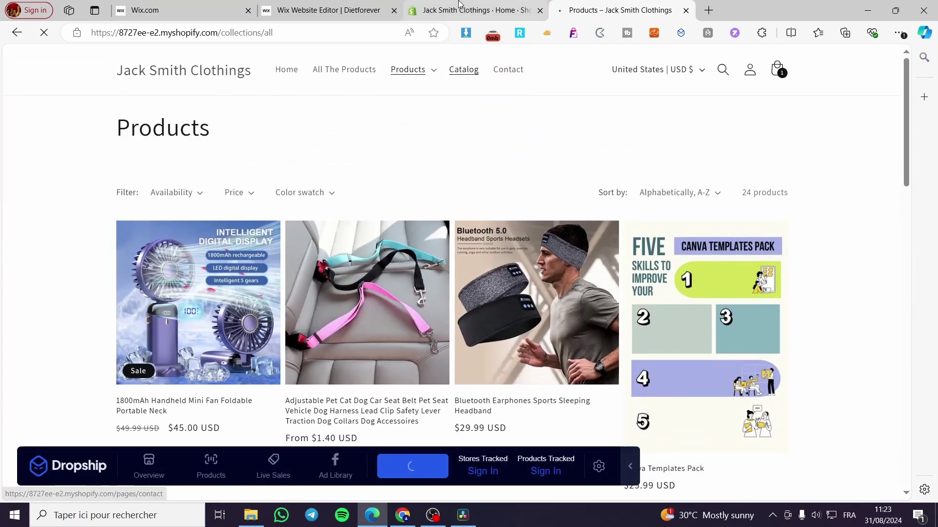
- Return to the Wix dashboard and open the Website & SEO overview for the Dietforever site
{"action": "left_click", "coordinate": [325, 10]}
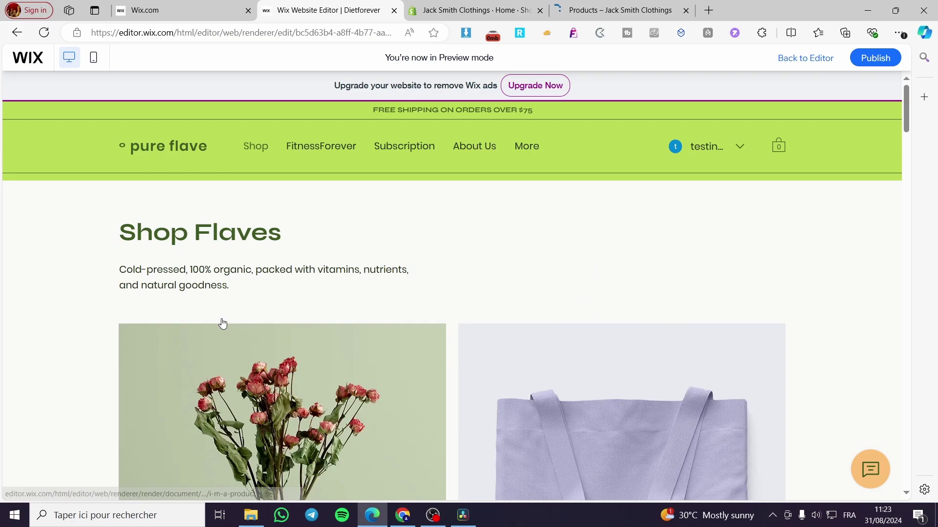
{"action": "left_click", "coordinate": [151, 4]}
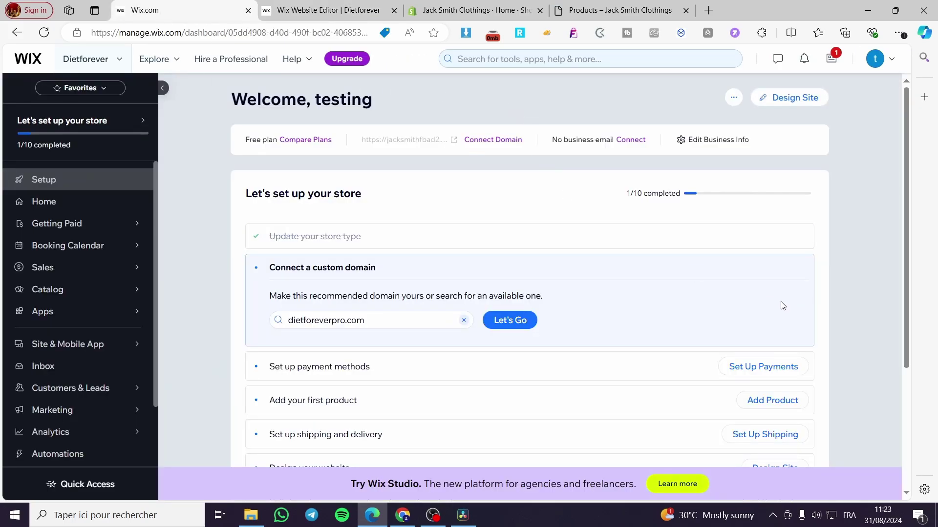
{"action": "mouse_move", "coordinate": [96, 239]}
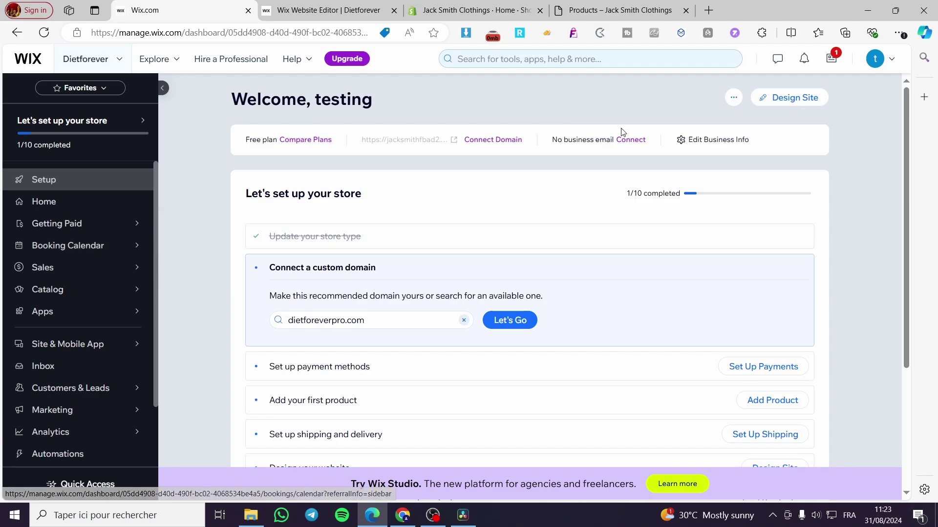
{"action": "left_click", "coordinate": [622, 53]}
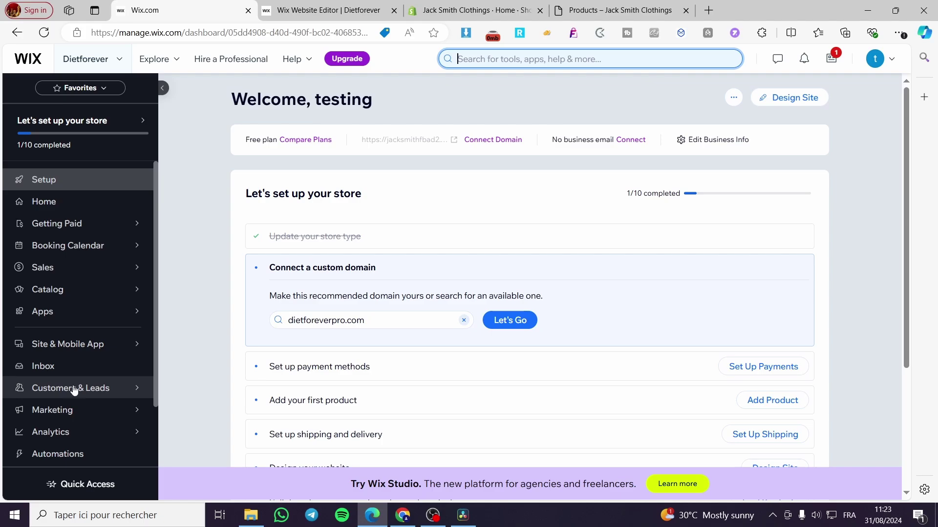
{"action": "scroll", "coordinate": [73, 386], "scroll_direction": "down", "scroll_amount": 2}
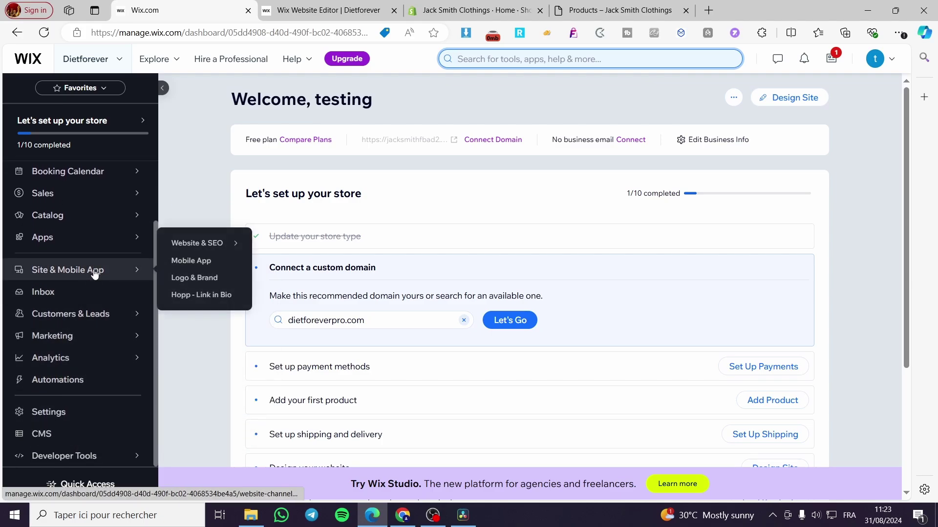
{"action": "mouse_move", "coordinate": [104, 278]}
{"action": "left_click", "coordinate": [225, 244]}
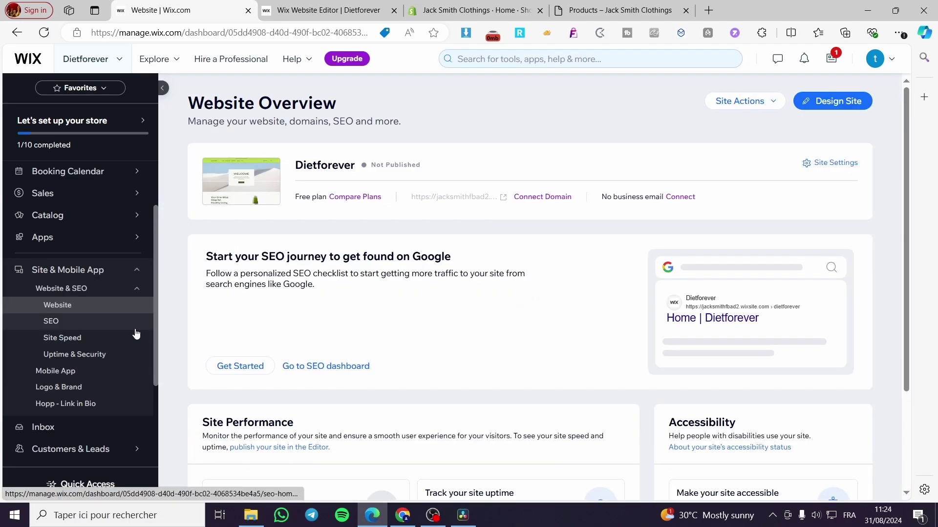
- Open the site's SEO page and look through its tools and settings for a redirect tool
{"action": "scroll", "coordinate": [438, 347], "scroll_direction": "down", "scroll_amount": 3}
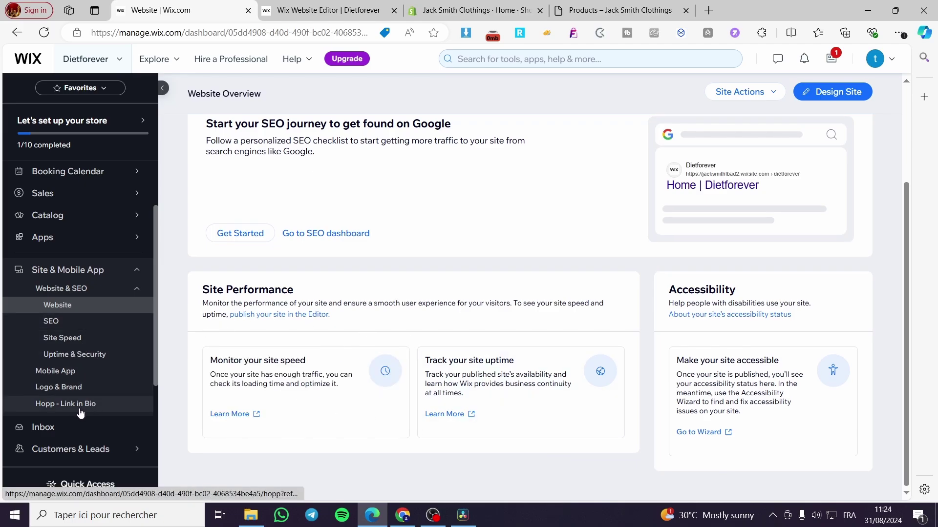
{"action": "left_click", "coordinate": [83, 325]}
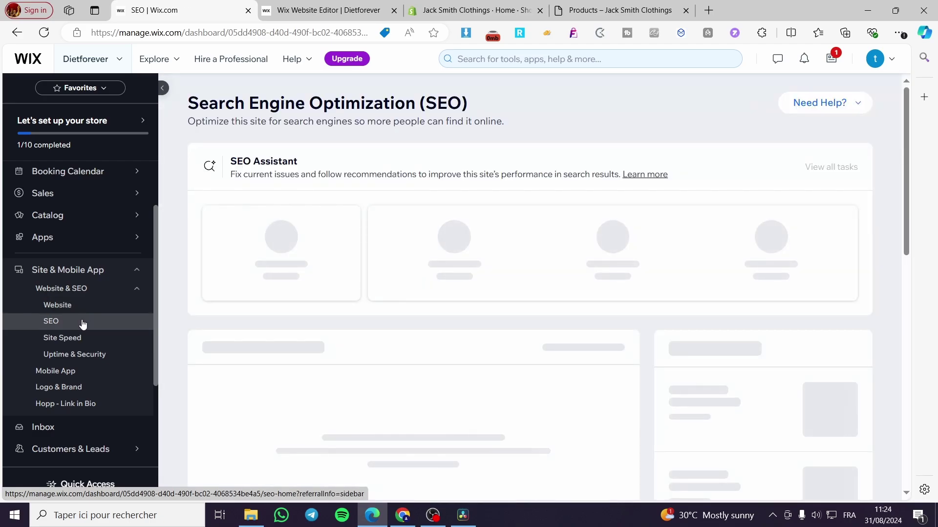
{"action": "scroll", "coordinate": [473, 351], "scroll_direction": "down", "scroll_amount": 10}
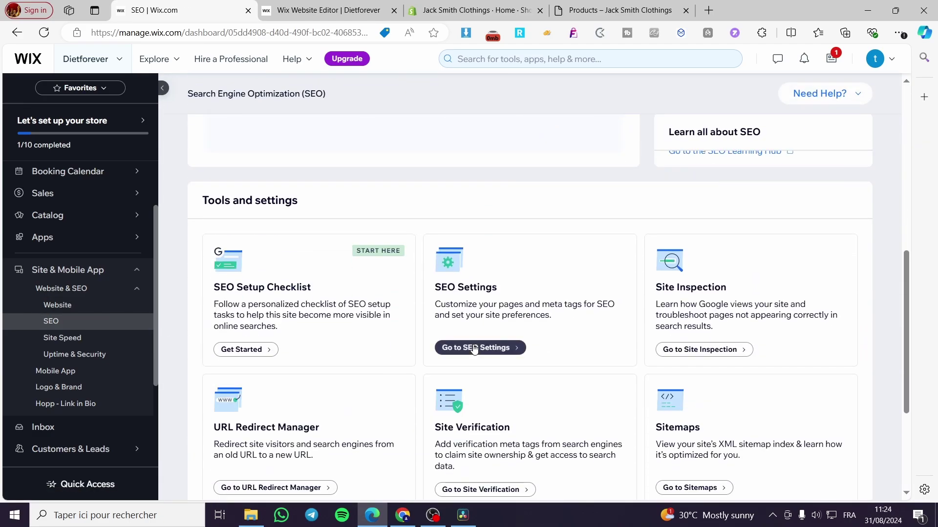
{"action": "scroll", "coordinate": [815, 344], "scroll_direction": "down", "scroll_amount": 1}
{"action": "scroll", "coordinate": [815, 345], "scroll_direction": "down", "scroll_amount": 1}
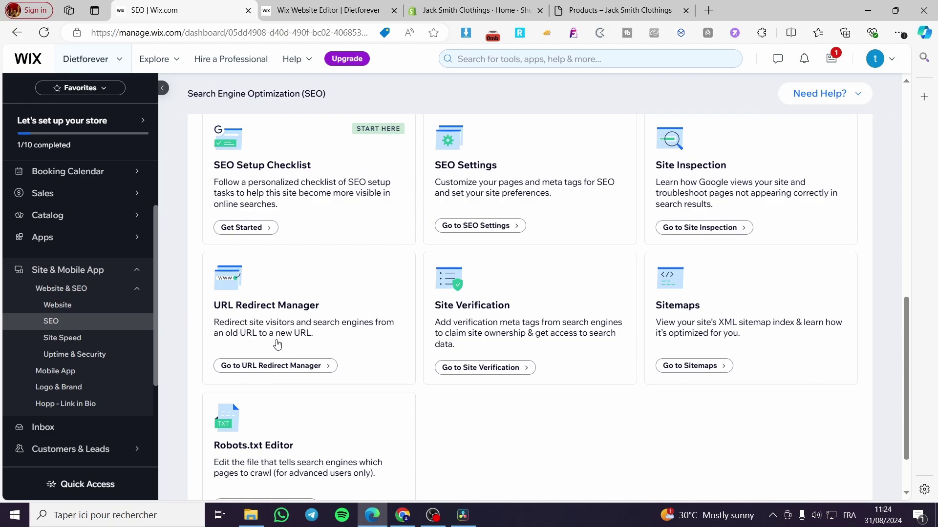
{"action": "scroll", "coordinate": [277, 344], "scroll_direction": "up", "scroll_amount": 5}
- Search the dashboard for "Redirect", review the suggested tools, and clear the search
{"action": "left_click", "coordinate": [484, 62]}
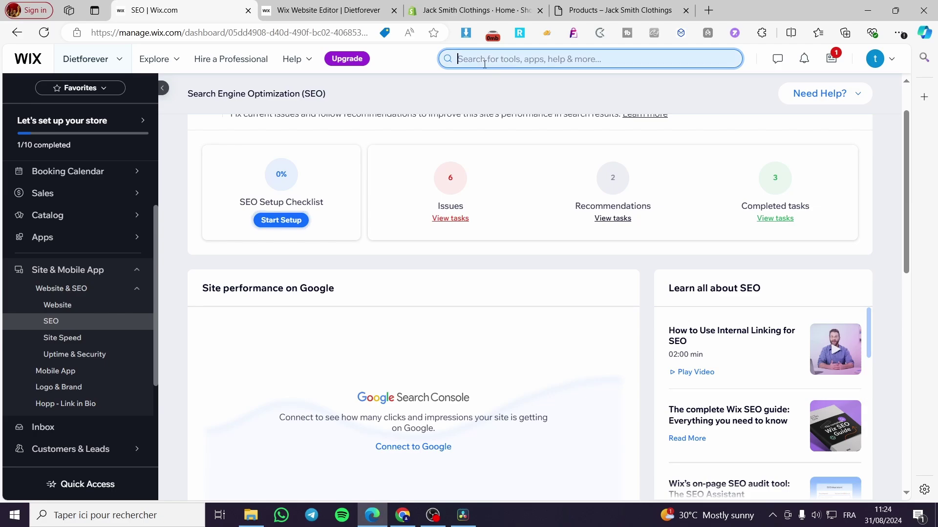
{"action": "type", "text": "Redit"}
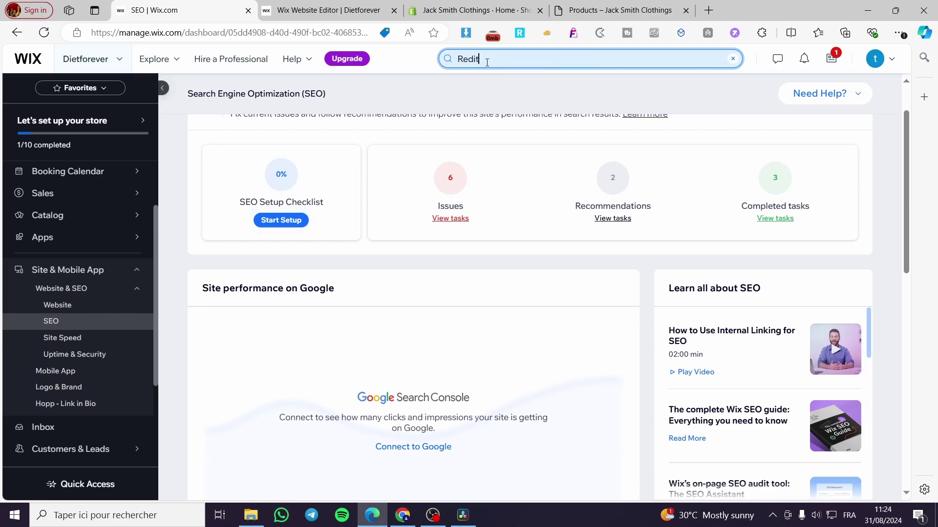
{"action": "key", "text": "BackSpace"}
{"action": "type", "text": "rec"}
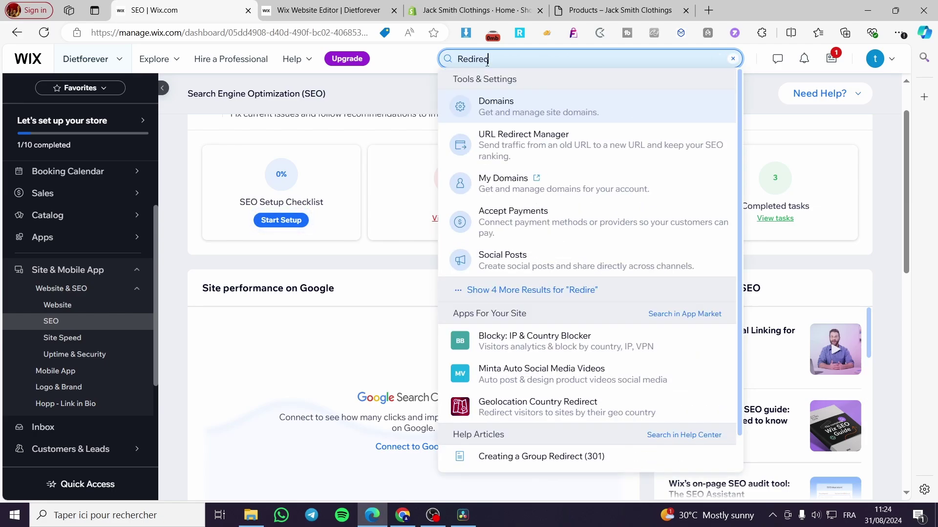
{"action": "type", "text": "t"}
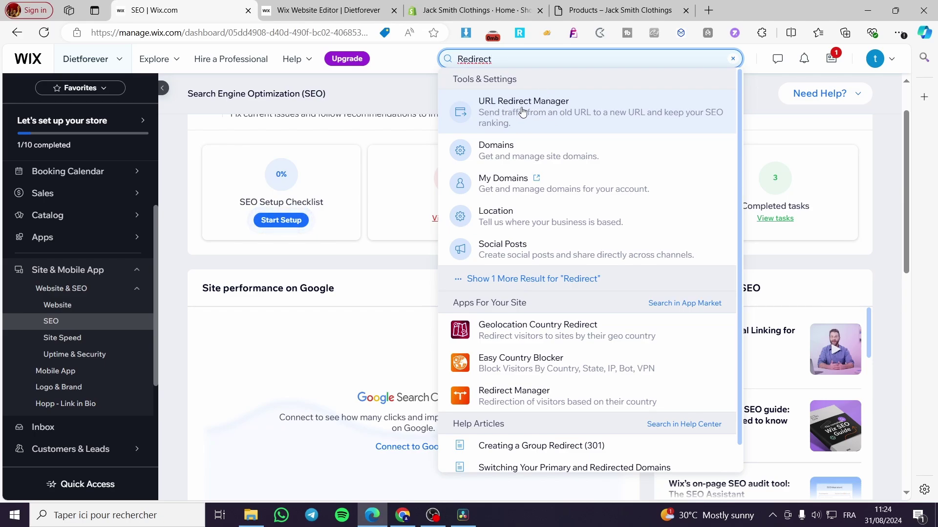
{"action": "left_click", "coordinate": [733, 58]}
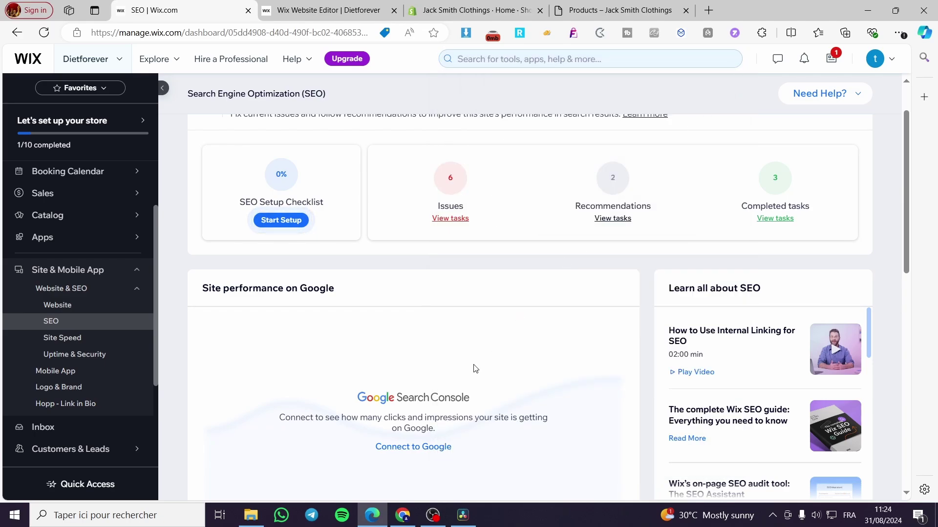
- Open the URL Redirect Manager from the SEO tools and check its additional import and export actions
{"action": "scroll", "coordinate": [475, 369], "scroll_direction": "down", "scroll_amount": 8}
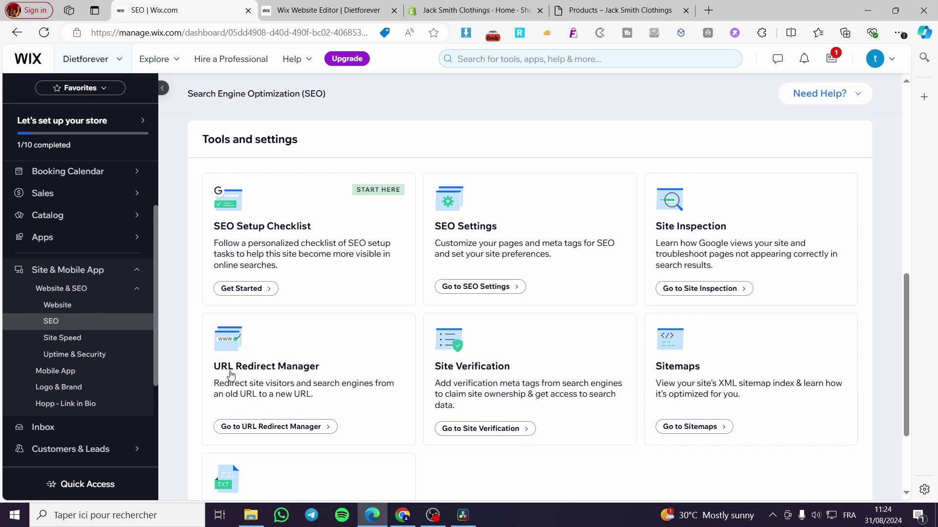
{"action": "left_click", "coordinate": [250, 375]}
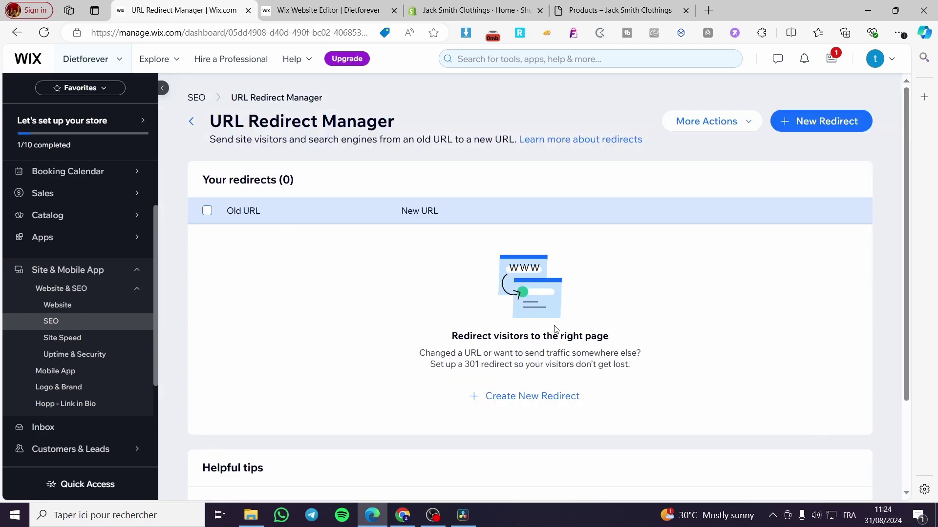
{"action": "scroll", "coordinate": [556, 337], "scroll_direction": "down", "scroll_amount": 2}
{"action": "scroll", "coordinate": [707, 410], "scroll_direction": "up", "scroll_amount": 2}
{"action": "left_click", "coordinate": [745, 122]}
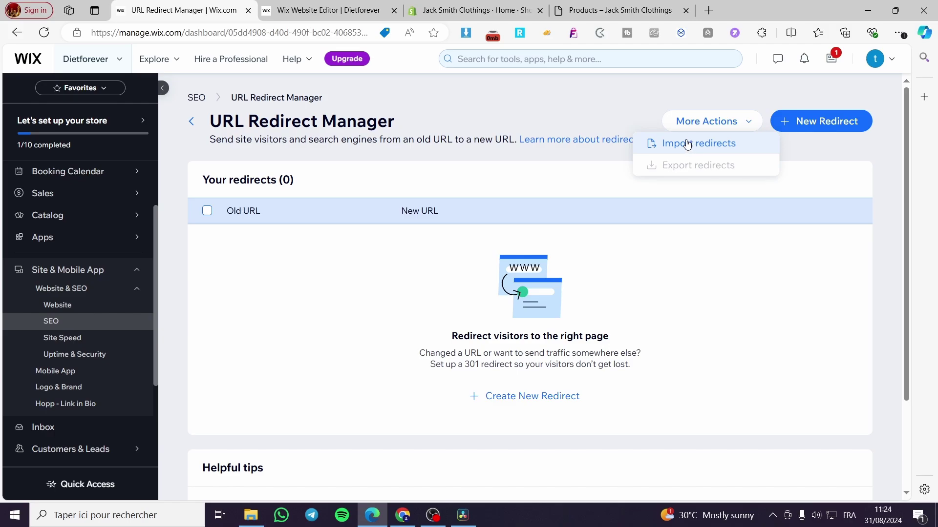
{"action": "left_click", "coordinate": [849, 142]}
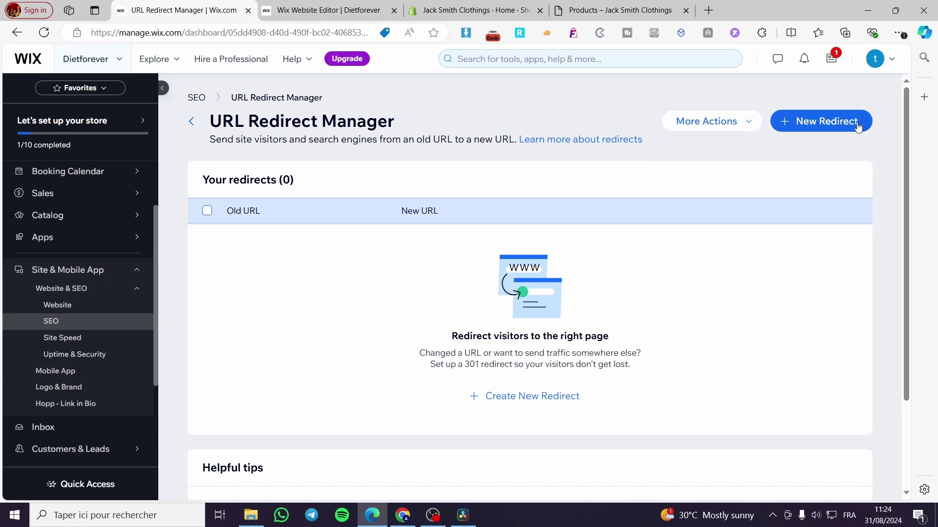
- Start a new redirect and set its type to Group redirect
{"action": "left_click", "coordinate": [857, 126]}
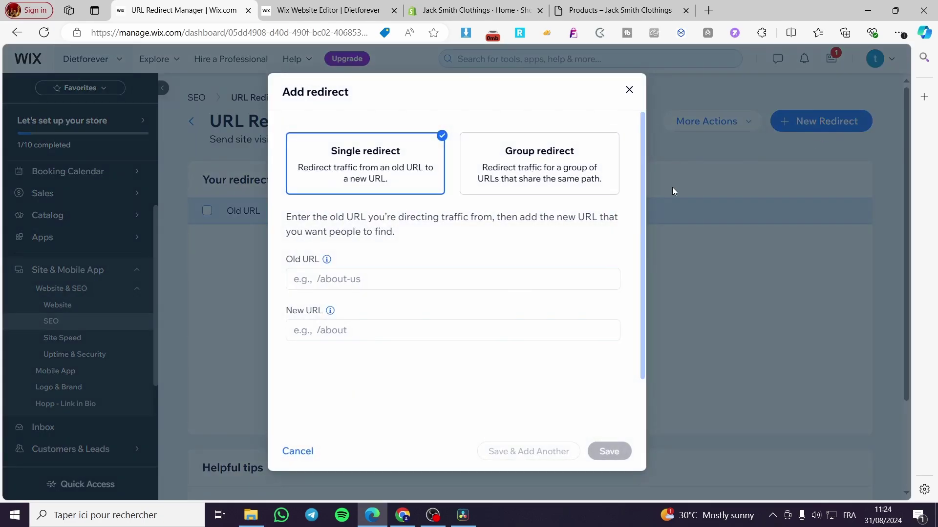
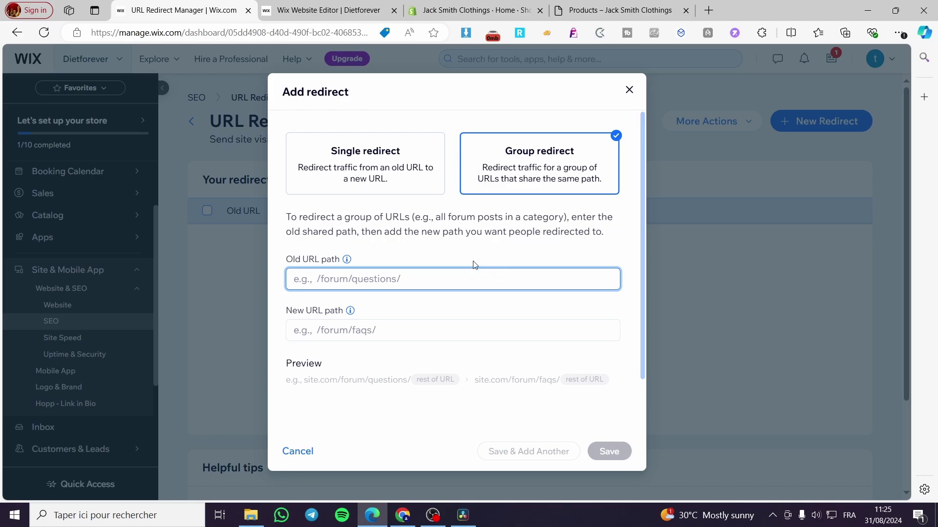
{"action": "left_click", "coordinate": [398, 147]}
{"action": "left_click", "coordinate": [485, 172]}
- Switch to the Dietforever site preview and look through the product listings on its Shop page
{"action": "left_click", "coordinate": [347, 7]}
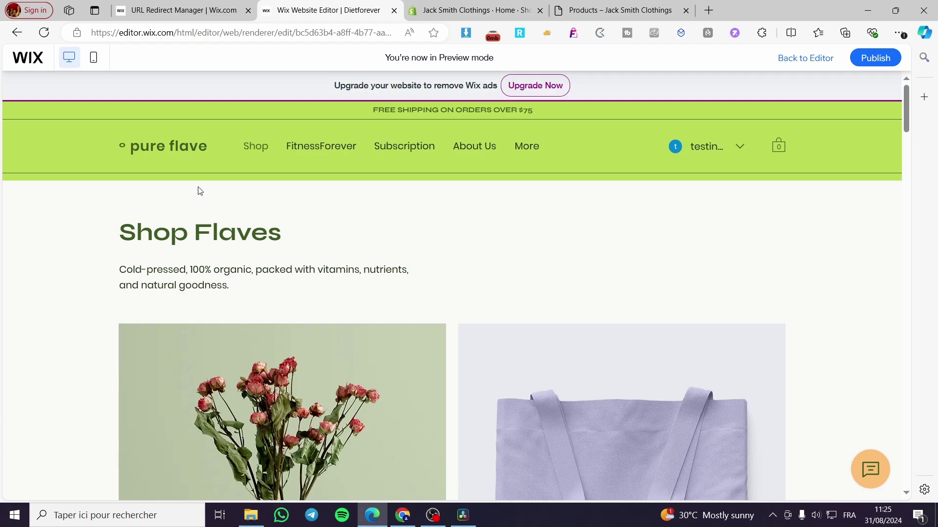
{"action": "mouse_move", "coordinate": [530, 148]}
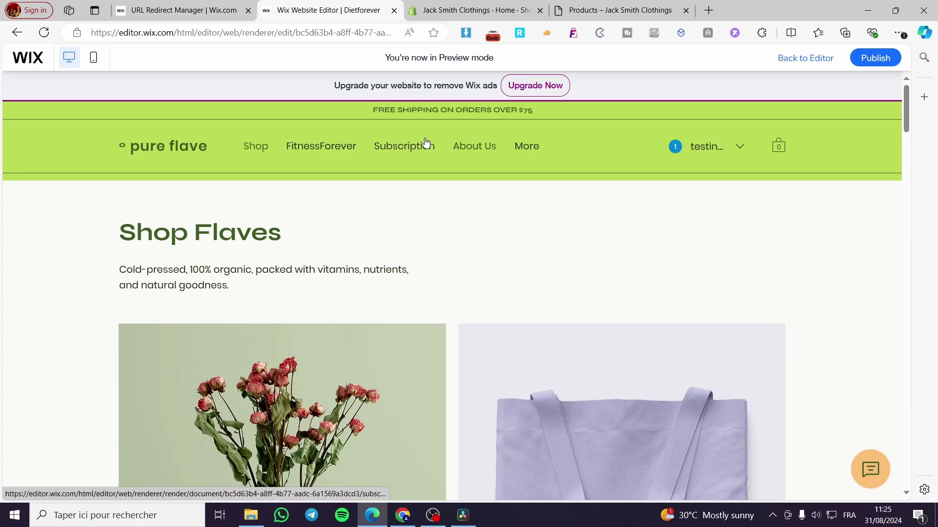
{"action": "scroll", "coordinate": [466, 278], "scroll_direction": "down", "scroll_amount": 5}
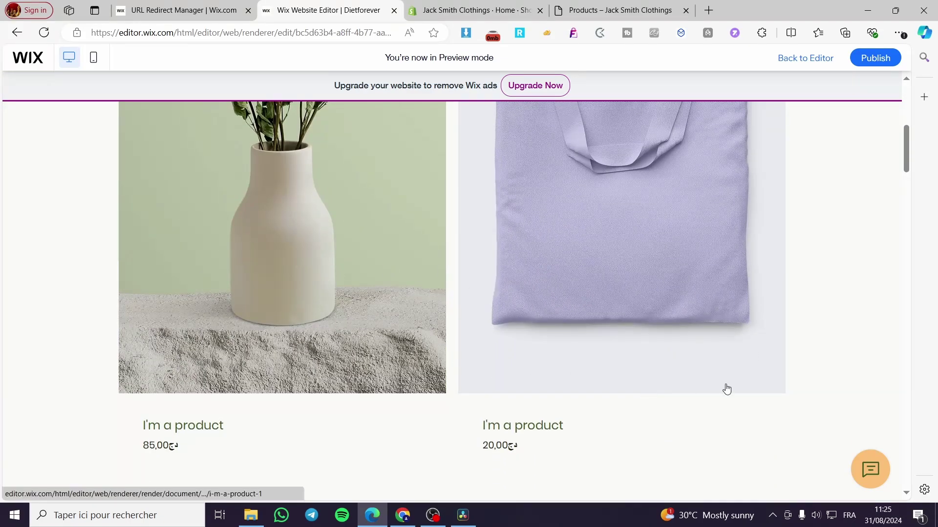
{"action": "scroll", "coordinate": [726, 389], "scroll_direction": "down", "scroll_amount": 6}
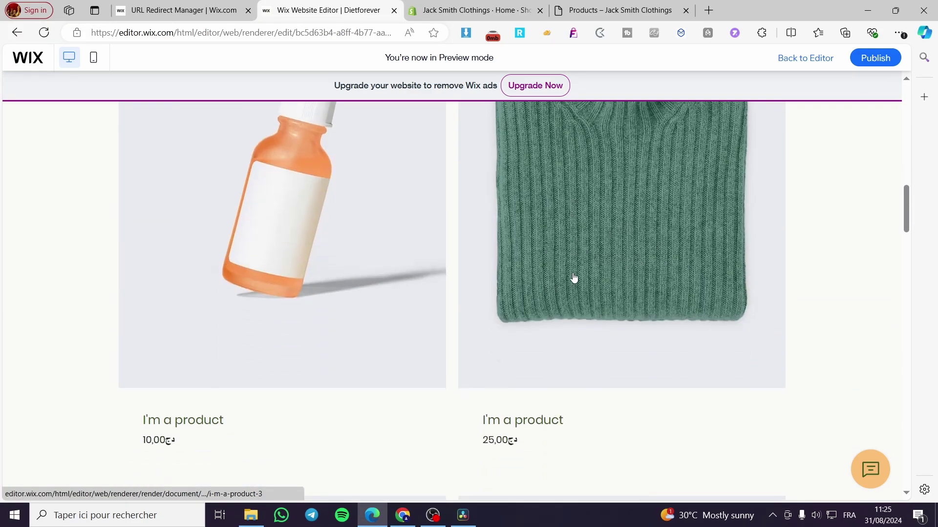
{"action": "scroll", "coordinate": [572, 276], "scroll_direction": "down", "scroll_amount": 5}
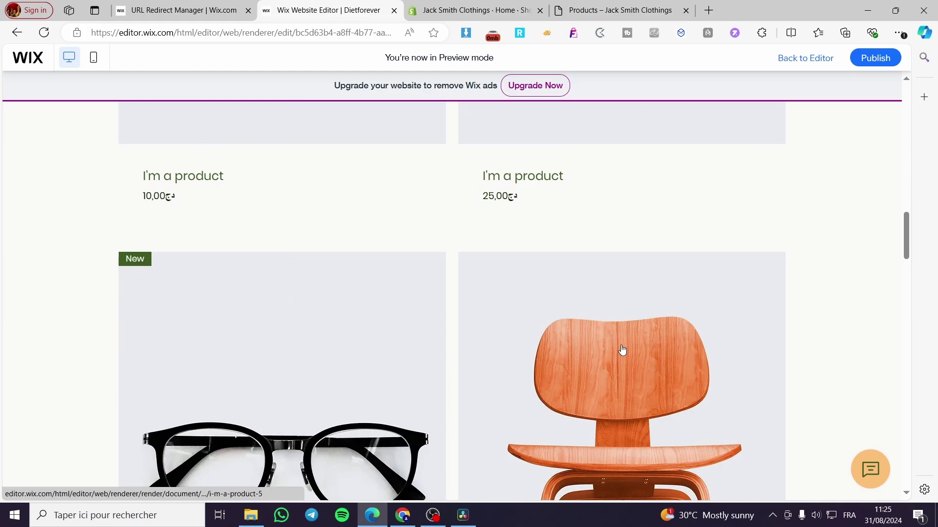
{"action": "scroll", "coordinate": [700, 315], "scroll_direction": "up", "scroll_amount": 6}
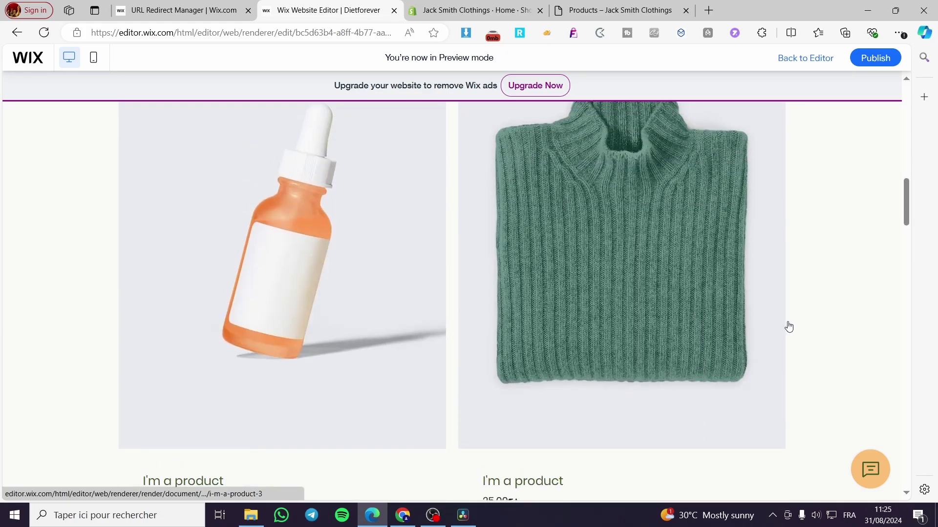
{"action": "scroll", "coordinate": [463, 345], "scroll_direction": "down", "scroll_amount": 1}
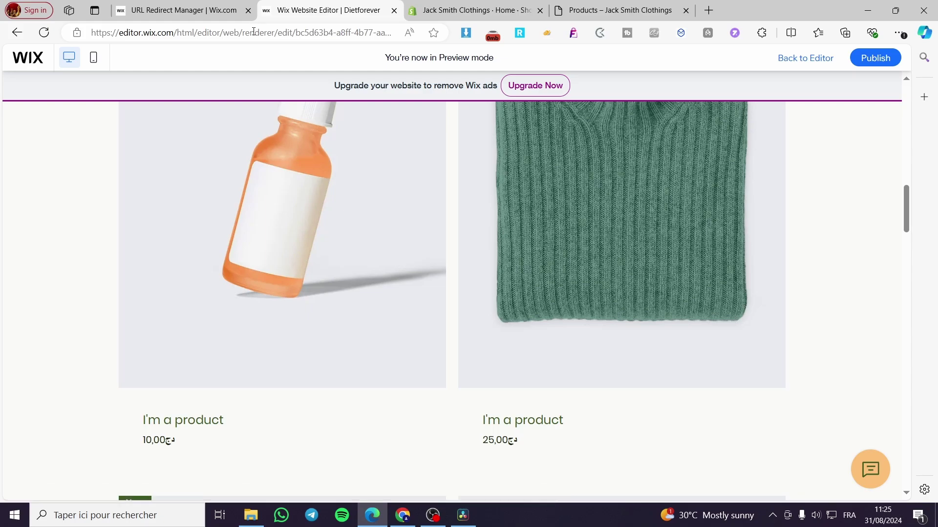
{"action": "left_click_drag", "start_coordinate": [239, 32], "coordinate": [396, 35]}
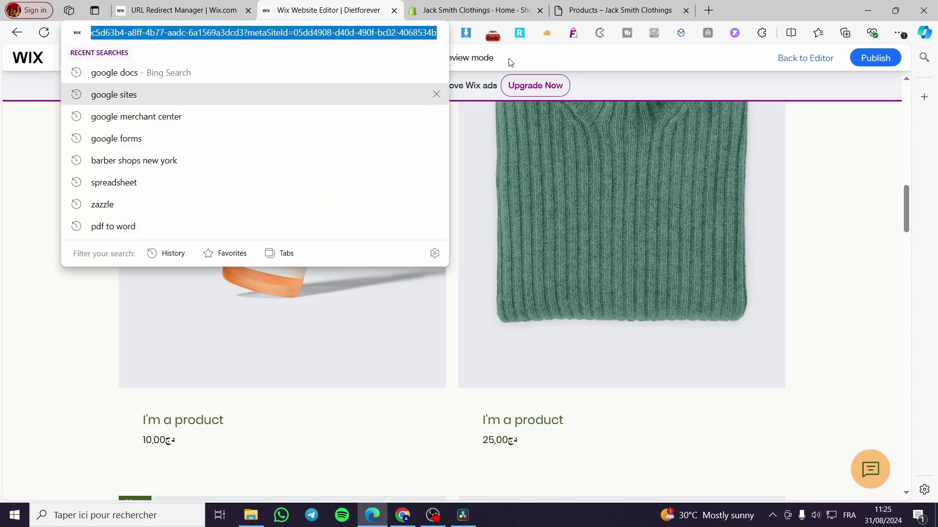
{"action": "type", "text": "e4a5"}
{"action": "left_click_drag", "start_coordinate": [255, 34], "coordinate": [223, 33]}
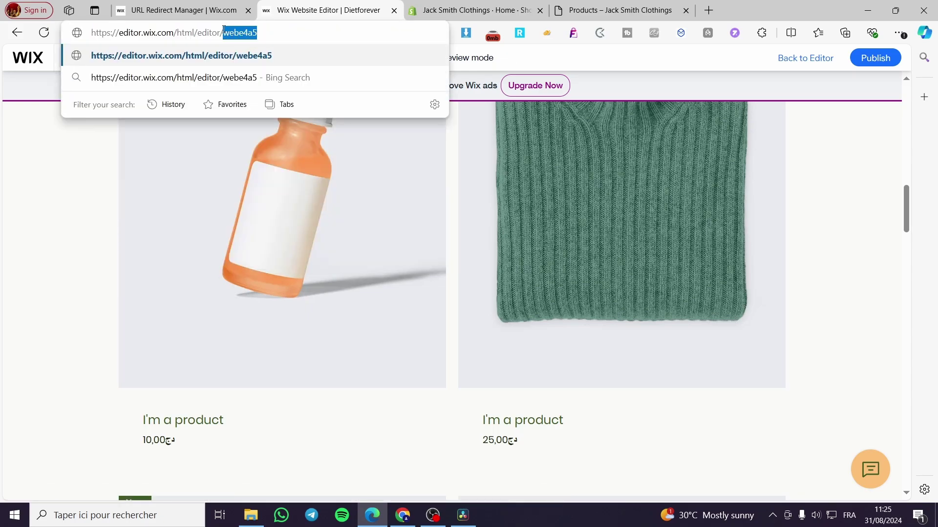
{"action": "key", "text": "BackSpace"}
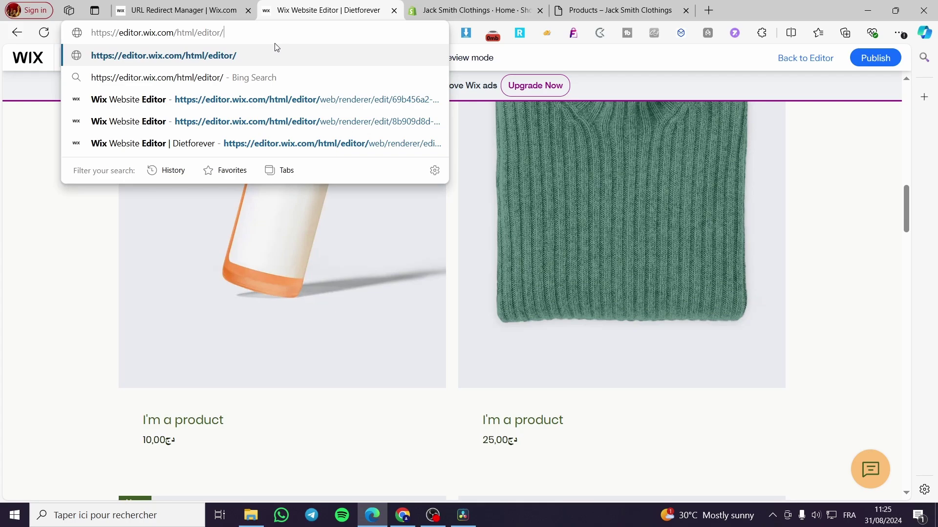
{"action": "type", "text": "blog"}
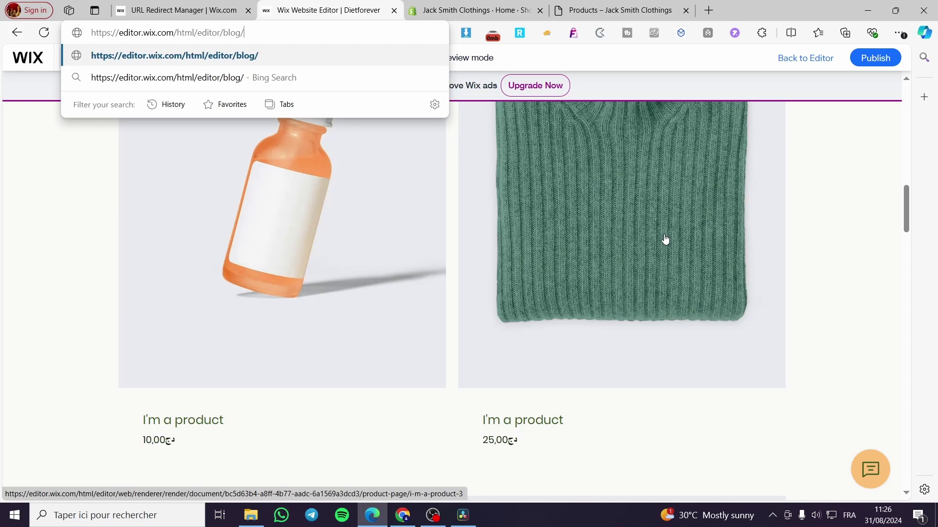
{"action": "type", "text": "/"}
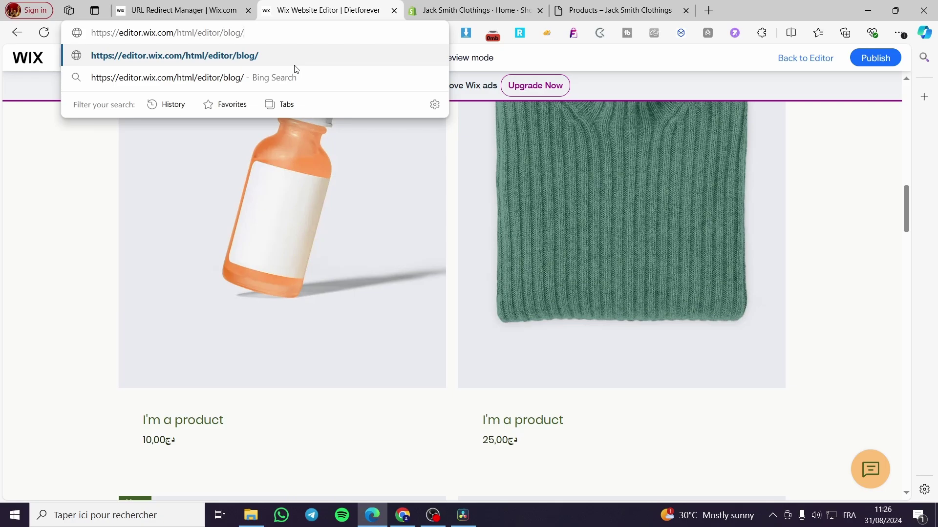
{"action": "type", "text": "topic"}
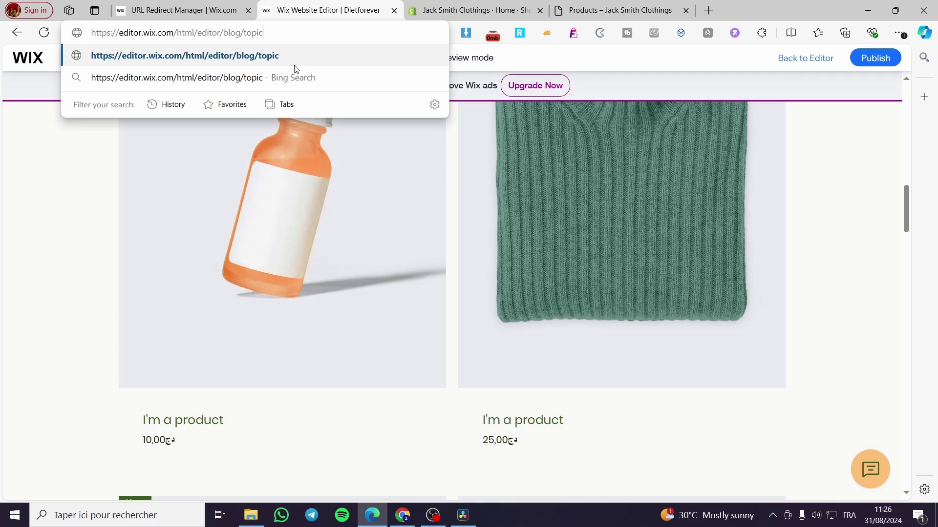
{"action": "type", "text": "1"}
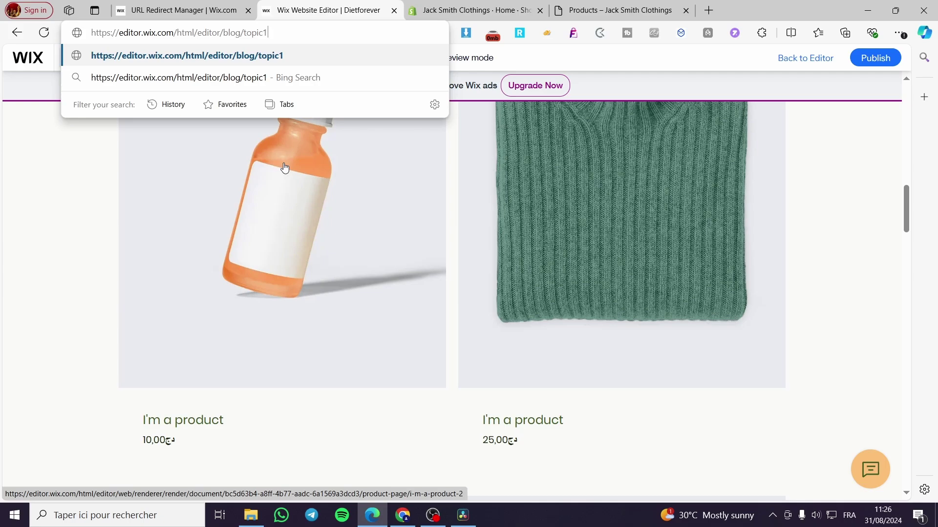
- Vary the topic number at the end of the draft address, trying 3 and 4, while browsing the listed products
{"action": "scroll", "coordinate": [459, 313], "scroll_direction": "down", "scroll_amount": 7}
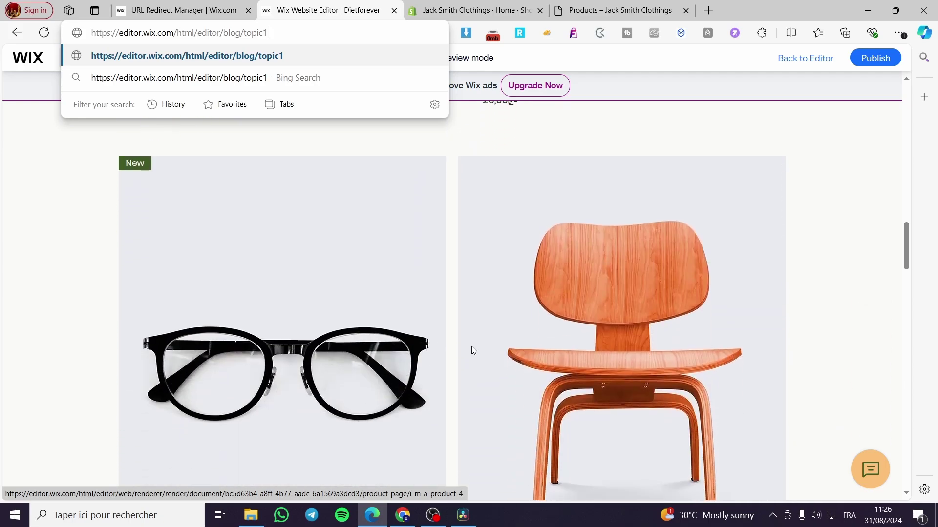
{"action": "scroll", "coordinate": [473, 350], "scroll_direction": "down", "scroll_amount": 1}
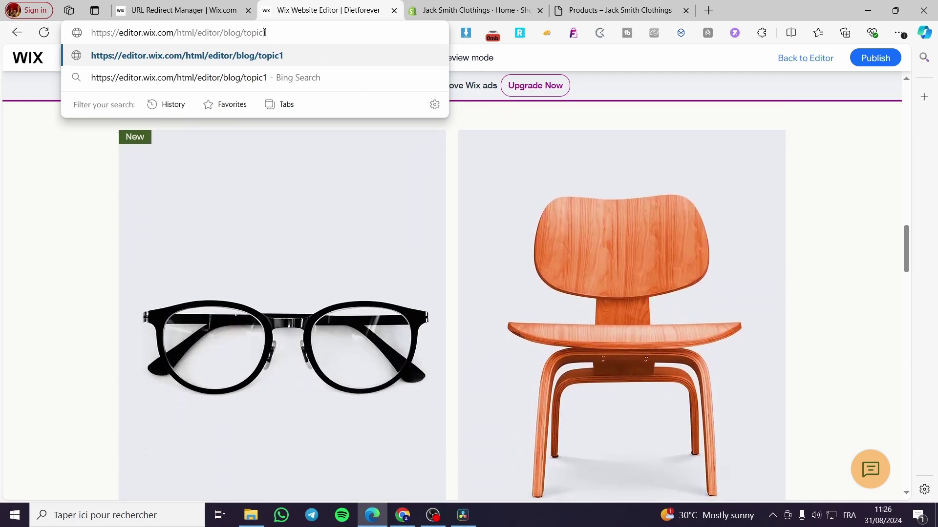
{"action": "key", "text": "BackSpace"}
{"action": "type", "text": "3"}
{"action": "scroll", "coordinate": [235, 368], "scroll_direction": "down", "scroll_amount": 3}
{"action": "scroll", "coordinate": [236, 356], "scroll_direction": "up", "scroll_amount": 3}
{"action": "key", "text": "BackSpace"}
{"action": "type", "text": "4"}
- Return to the open group redirect form and enter /blog/topic as the old URL path
{"action": "left_click", "coordinate": [195, 7]}
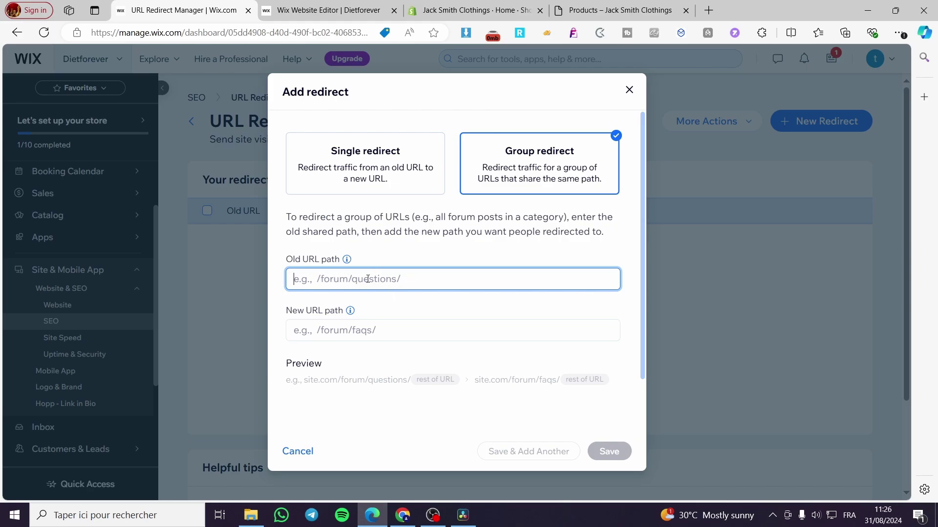
{"action": "type", "text": "/"}
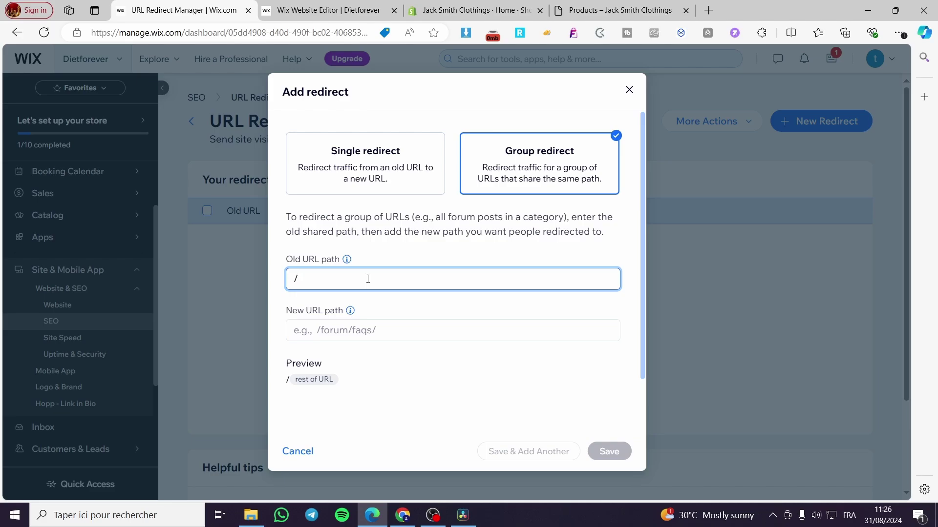
{"action": "type", "text": "blog/"}
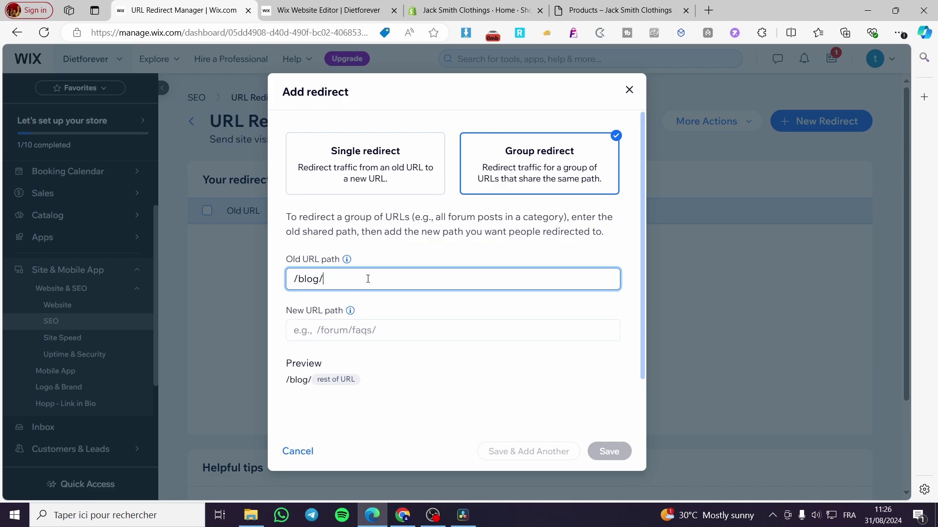
{"action": "type", "text": "topic"}
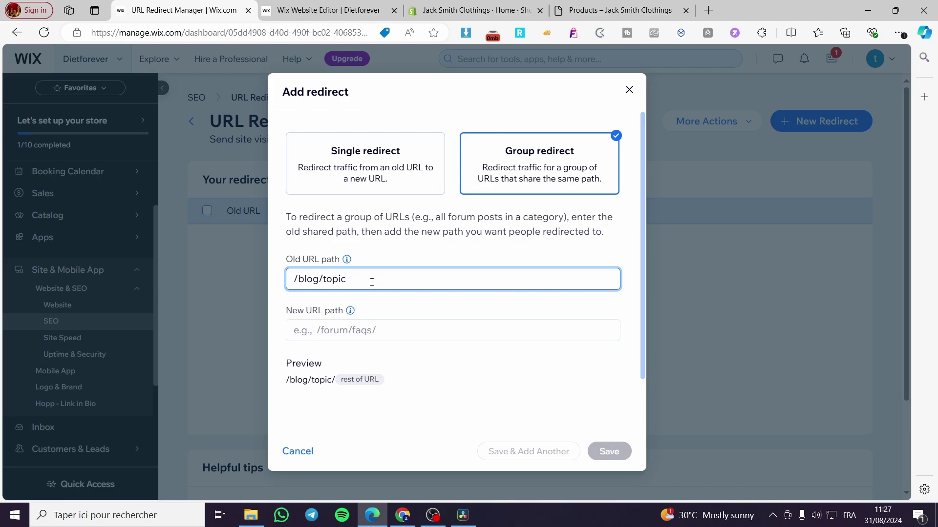
- Copy the Shopify store's all-products collection address and enter it as the group redirect's new URL path in Wix
{"action": "left_click", "coordinate": [360, 328]}
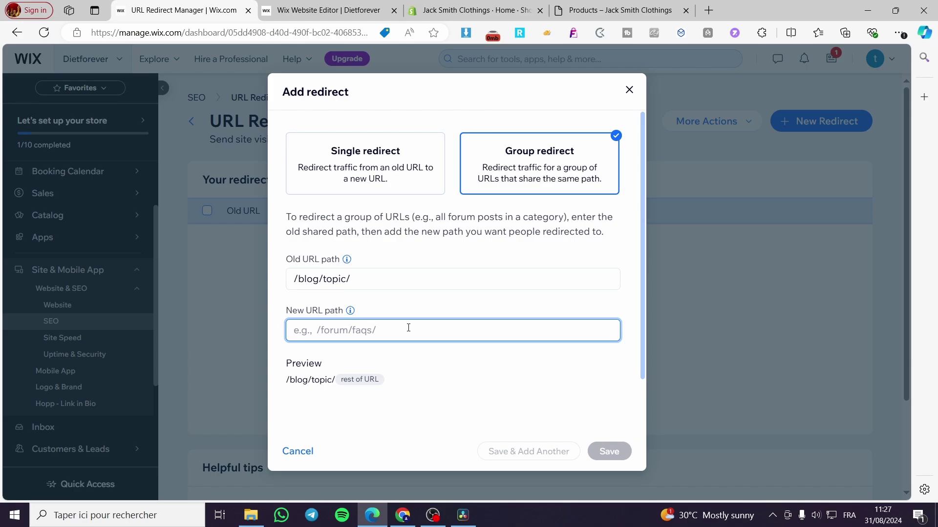
{"action": "left_click", "coordinate": [443, 10]}
{"action": "left_click", "coordinate": [617, 10]}
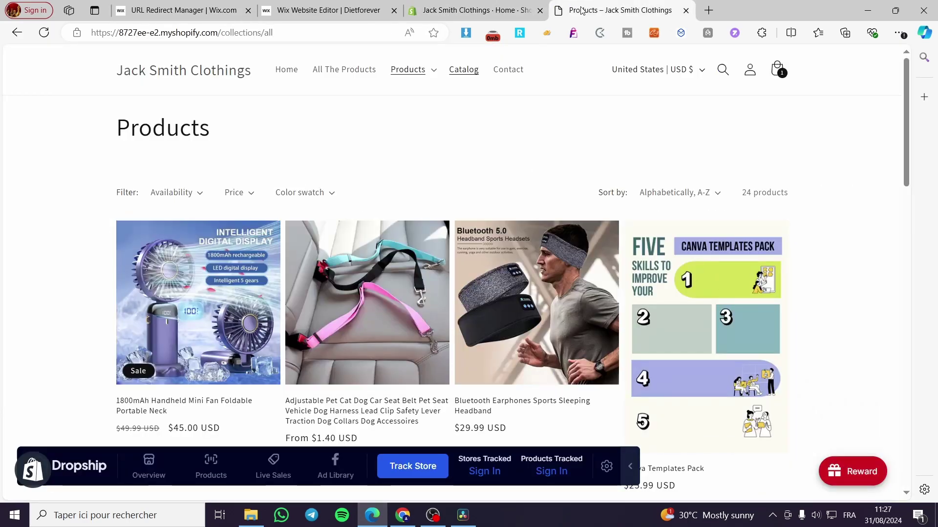
{"action": "left_click", "coordinate": [289, 32]}
{"action": "key", "text": "ctrl+c"}
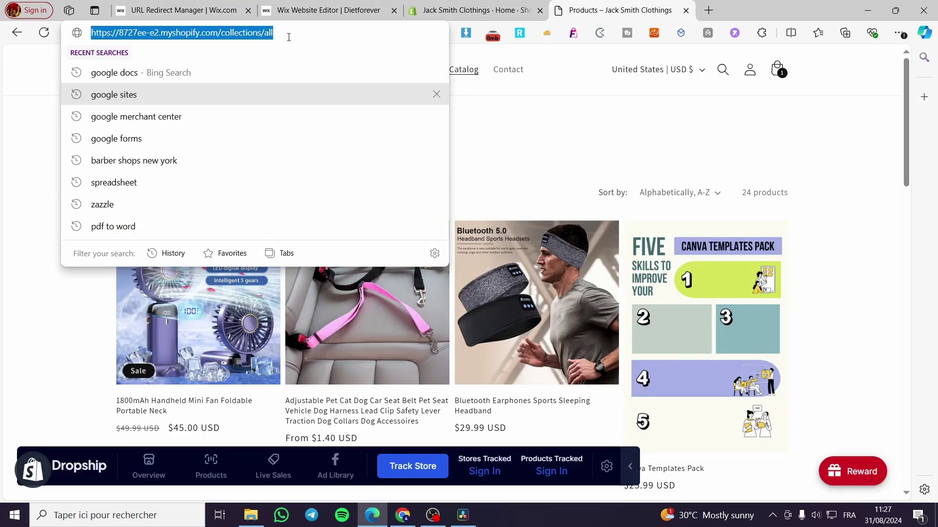
{"action": "left_click", "coordinate": [201, 5]}
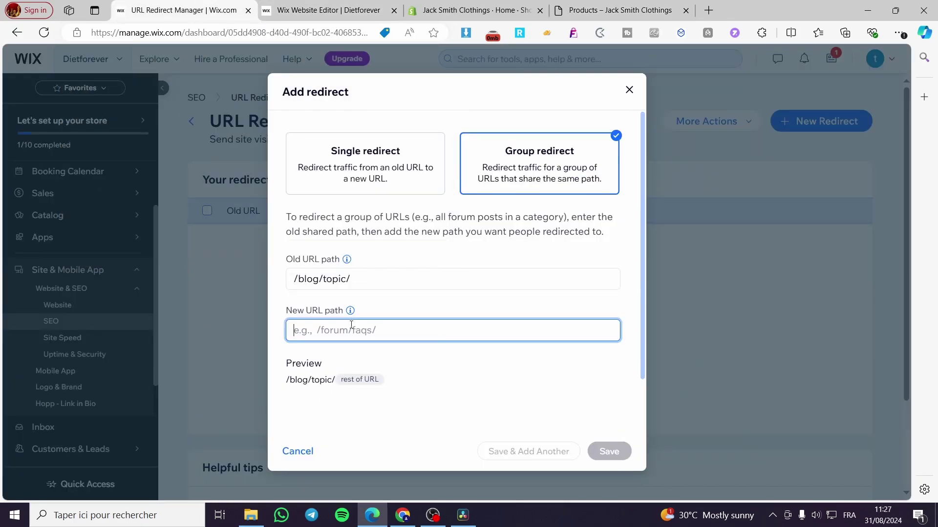
{"action": "key", "text": "ctrl+v"}
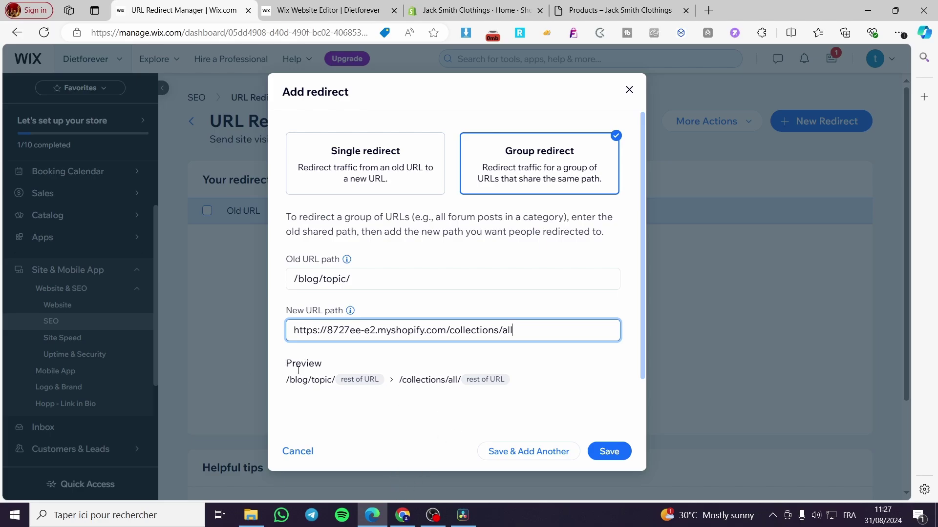
- Inspect the group redirect's preview and old URL path, and clear the new URL path
{"action": "left_click_drag", "start_coordinate": [289, 380], "coordinate": [380, 384]}
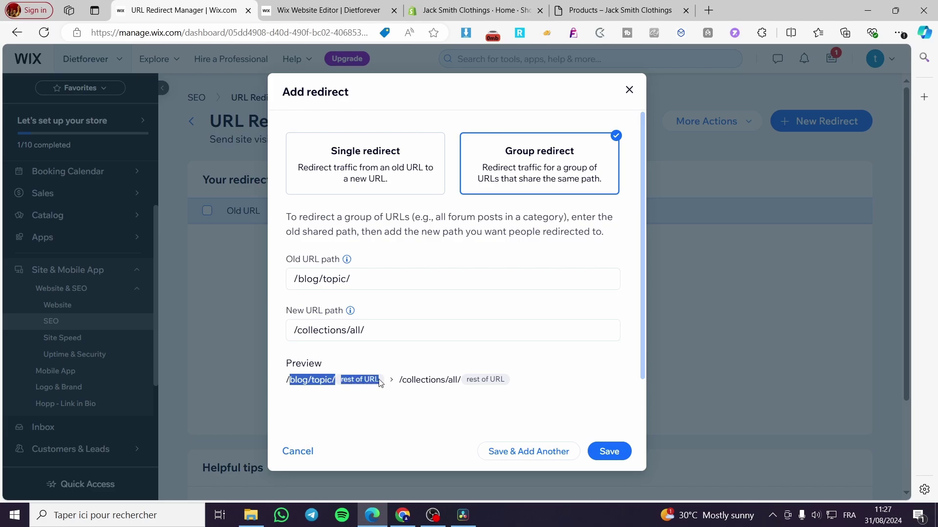
{"action": "double_click", "coordinate": [360, 278]}
{"action": "left_click", "coordinate": [356, 279]}
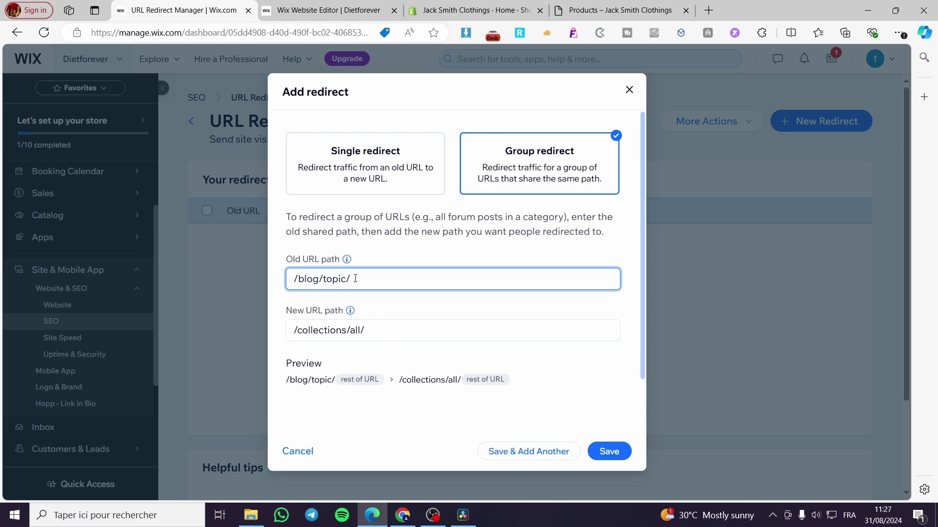
{"action": "type", "text": "/"}
{"action": "left_click", "coordinate": [361, 409]}
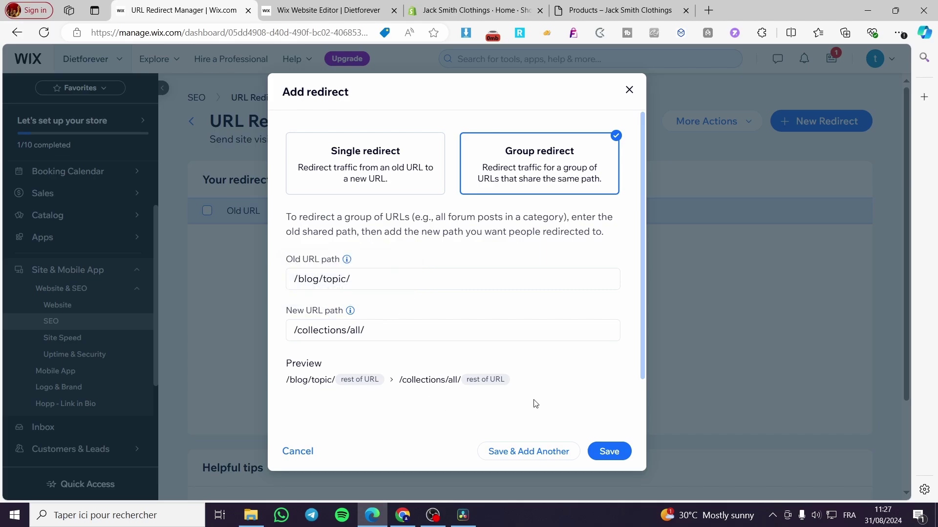
{"action": "triple_click", "coordinate": [291, 329]}
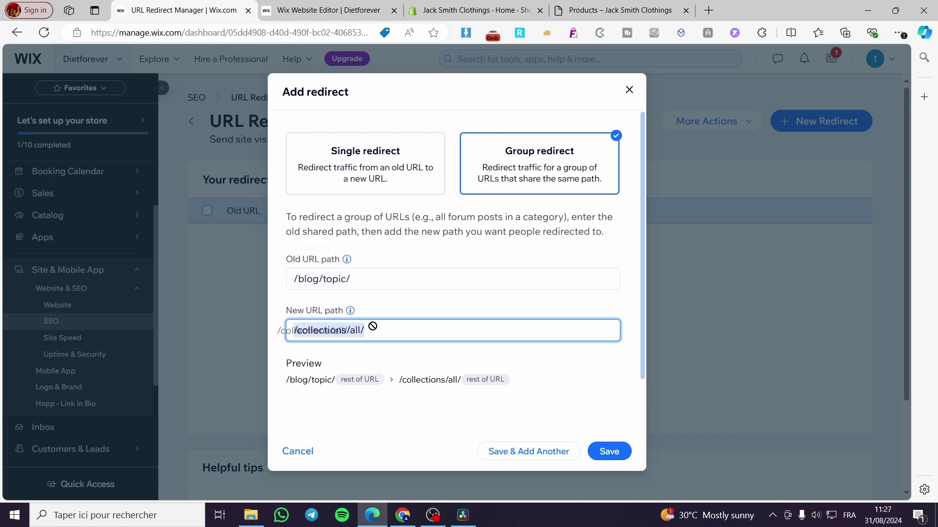
{"action": "key", "text": "BackSpace"}
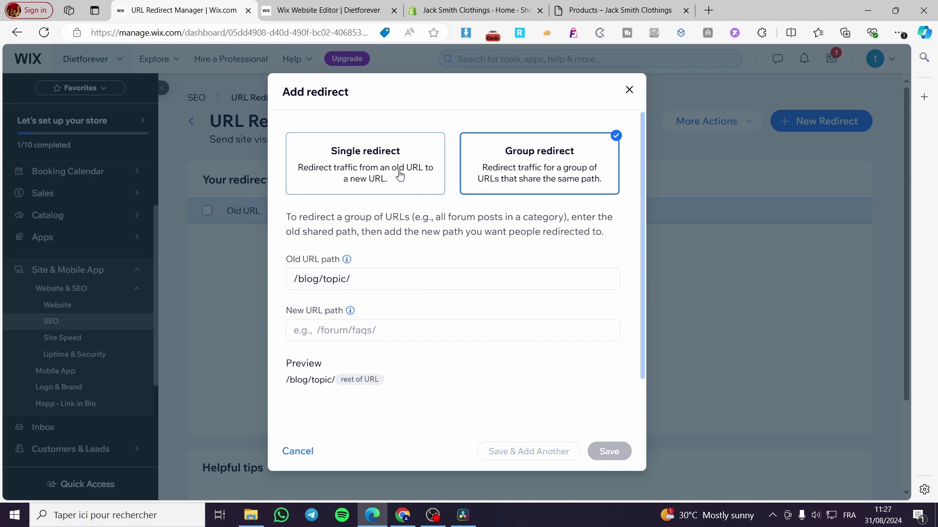
- Change the redirect type to Single redirect and choose the Contact page, /contact, as the old URL
{"action": "left_click", "coordinate": [398, 176]}
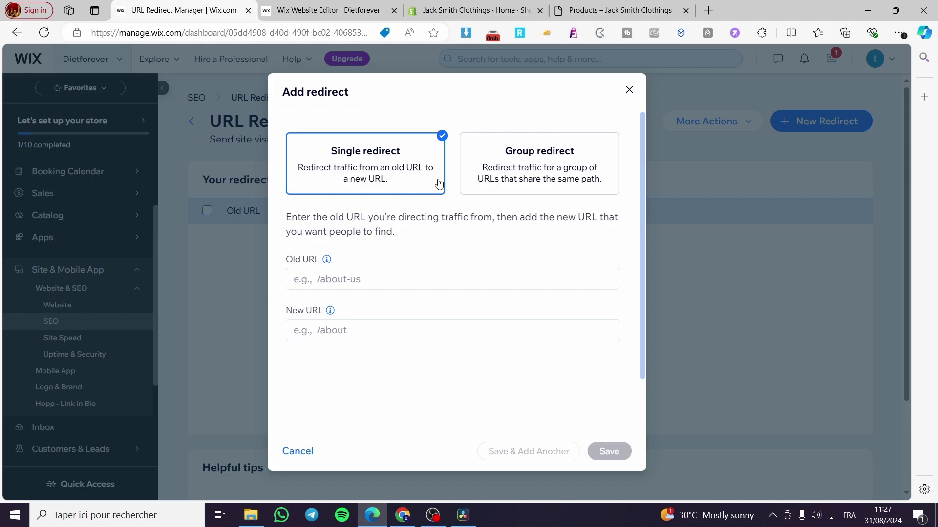
{"action": "left_click", "coordinate": [391, 283]}
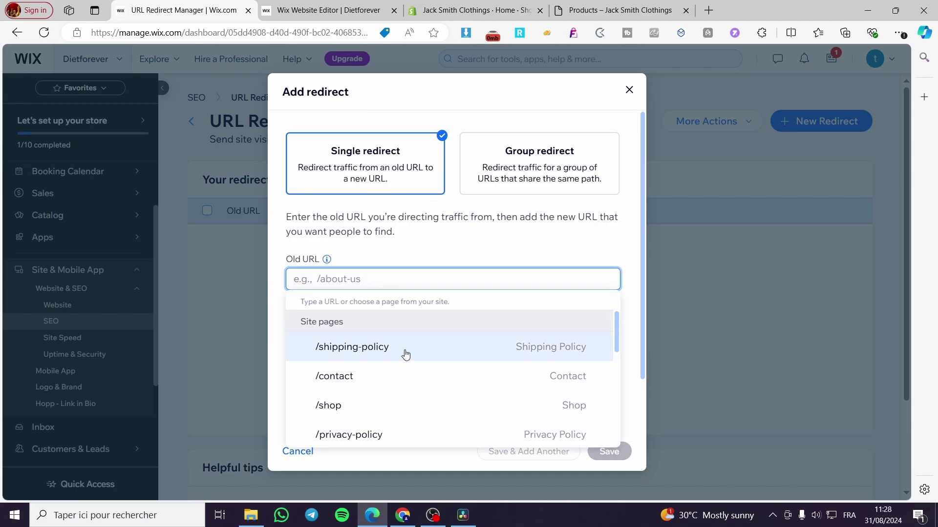
{"action": "left_click", "coordinate": [377, 376]}
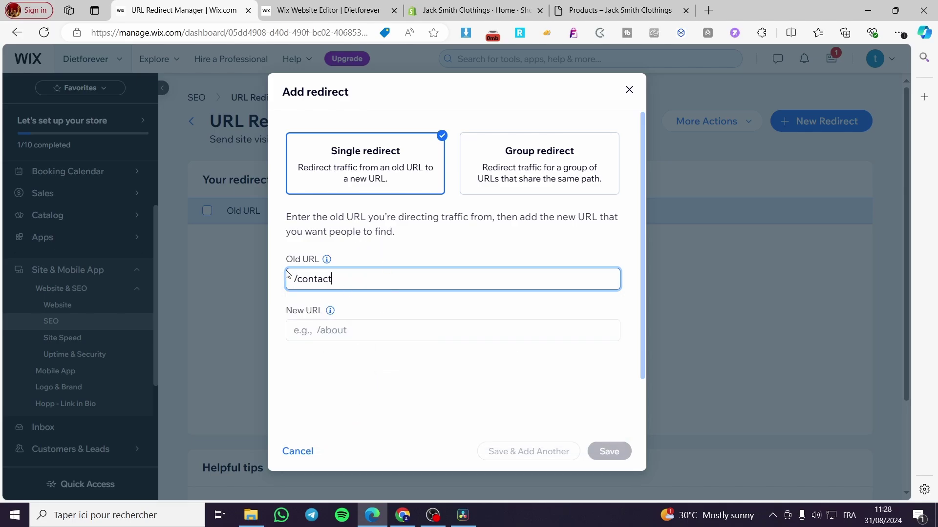
- Choose the About Us page, /about-us, from the site pages as the new URL and save the redirect
{"action": "left_click", "coordinate": [341, 322]}
{"action": "scroll", "coordinate": [437, 398], "scroll_direction": "down", "scroll_amount": 2}
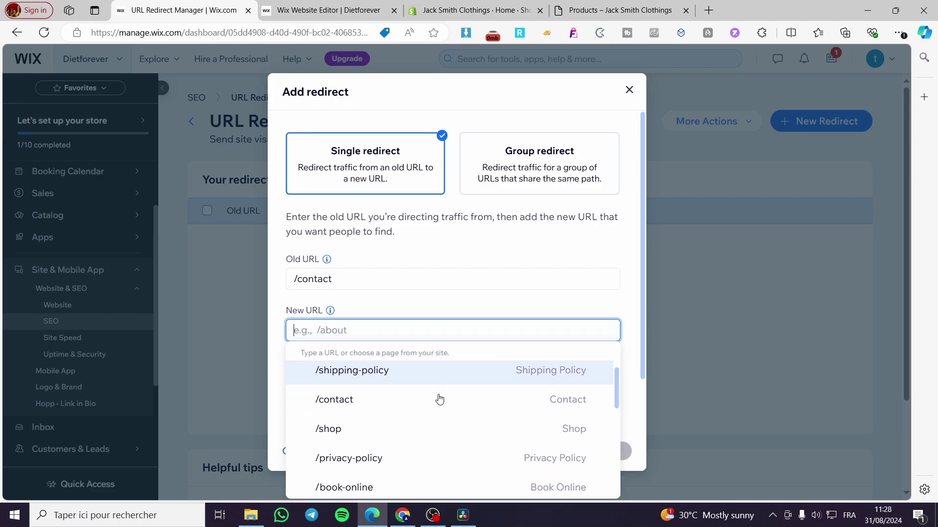
{"action": "scroll", "coordinate": [440, 399], "scroll_direction": "down", "scroll_amount": 5}
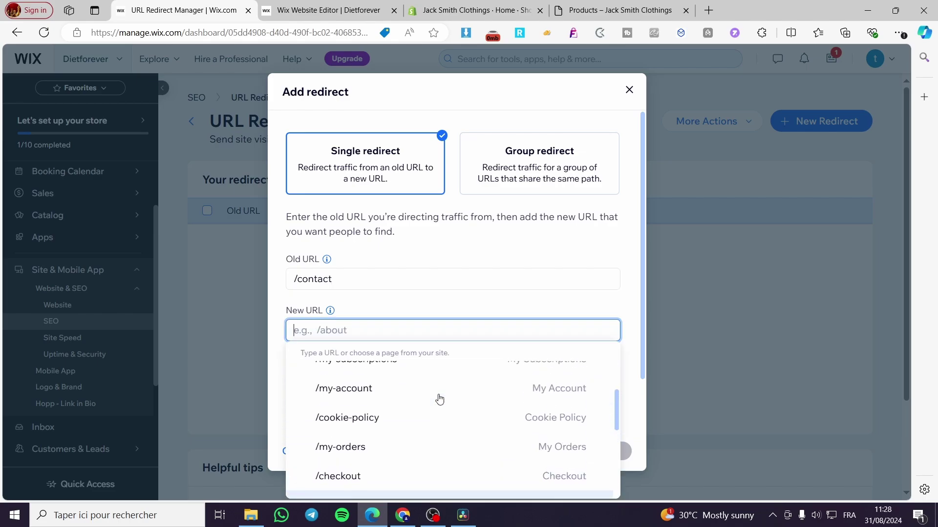
{"action": "scroll", "coordinate": [437, 399], "scroll_direction": "down", "scroll_amount": 3}
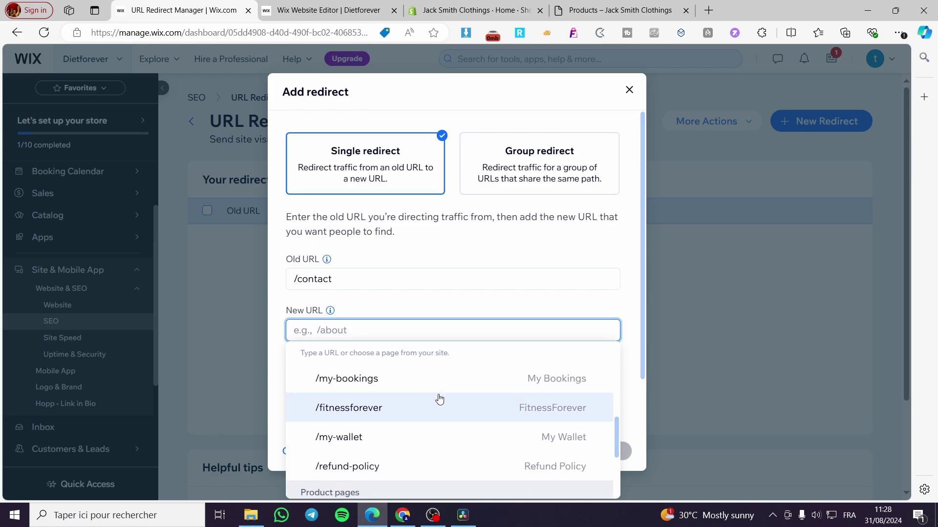
{"action": "scroll", "coordinate": [409, 419], "scroll_direction": "down", "scroll_amount": 3}
{"action": "scroll", "coordinate": [409, 421], "scroll_direction": "up", "scroll_amount": 3}
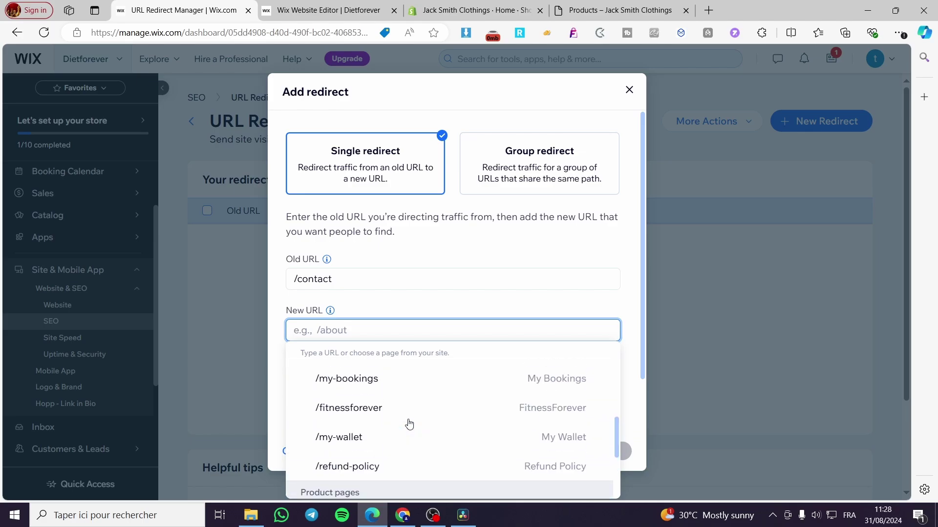
{"action": "scroll", "coordinate": [394, 419], "scroll_direction": "up", "scroll_amount": 3}
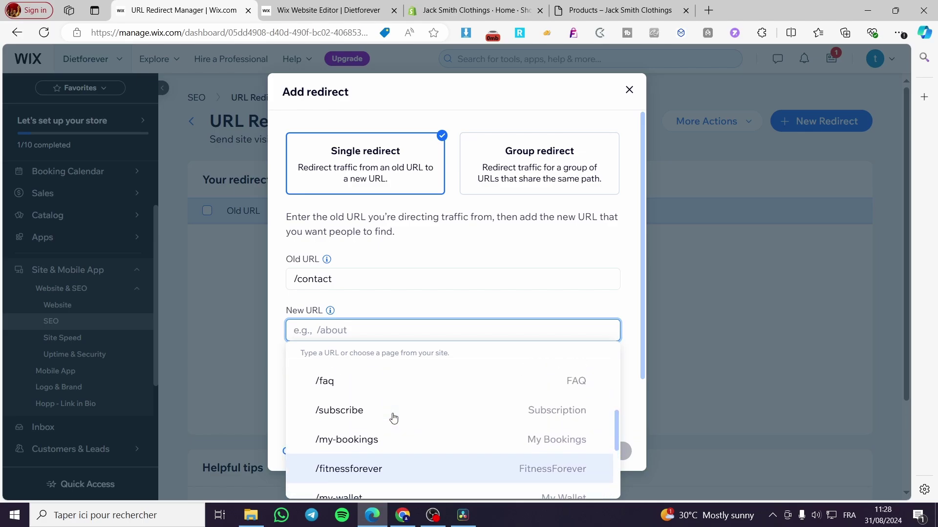
{"action": "scroll", "coordinate": [368, 419], "scroll_direction": "up", "scroll_amount": 2}
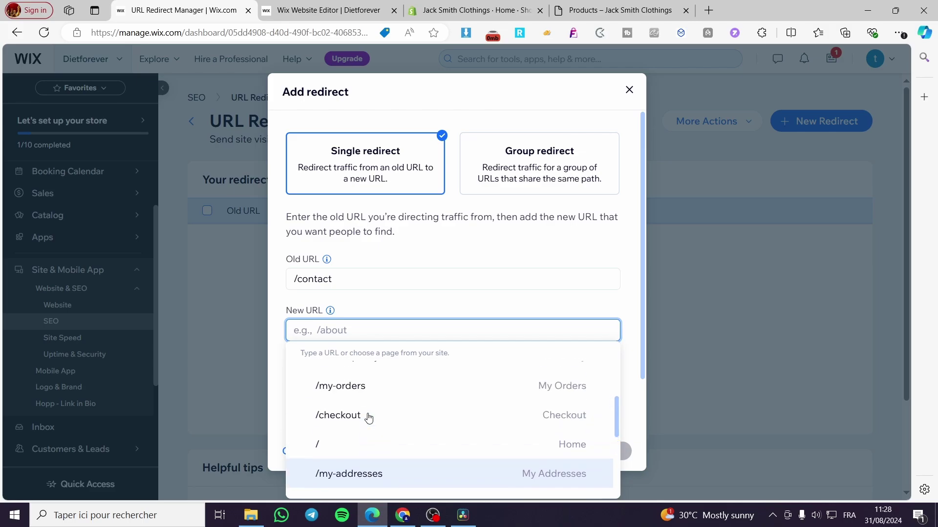
{"action": "scroll", "coordinate": [366, 410], "scroll_direction": "down", "scroll_amount": 2}
{"action": "scroll", "coordinate": [366, 402], "scroll_direction": "up", "scroll_amount": 4}
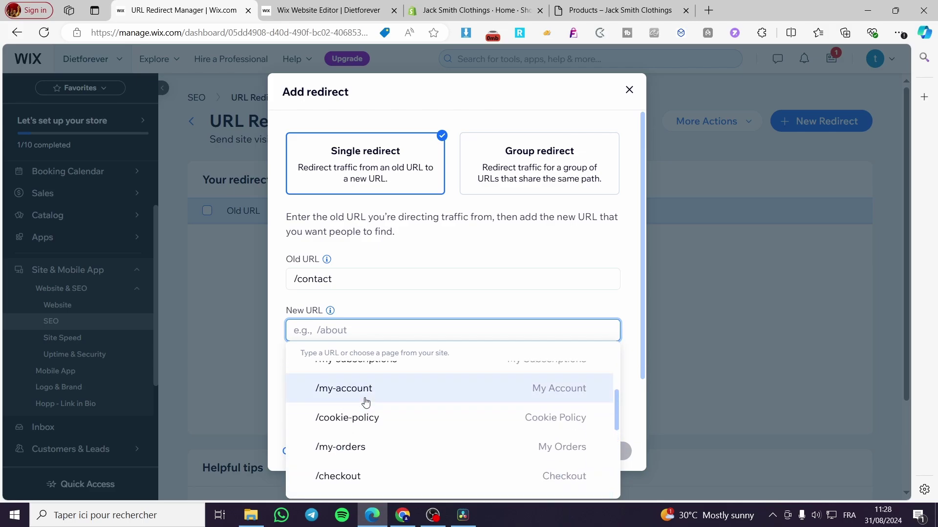
{"action": "scroll", "coordinate": [367, 403], "scroll_direction": "down", "scroll_amount": 1}
{"action": "scroll", "coordinate": [366, 405], "scroll_direction": "up", "scroll_amount": 1}
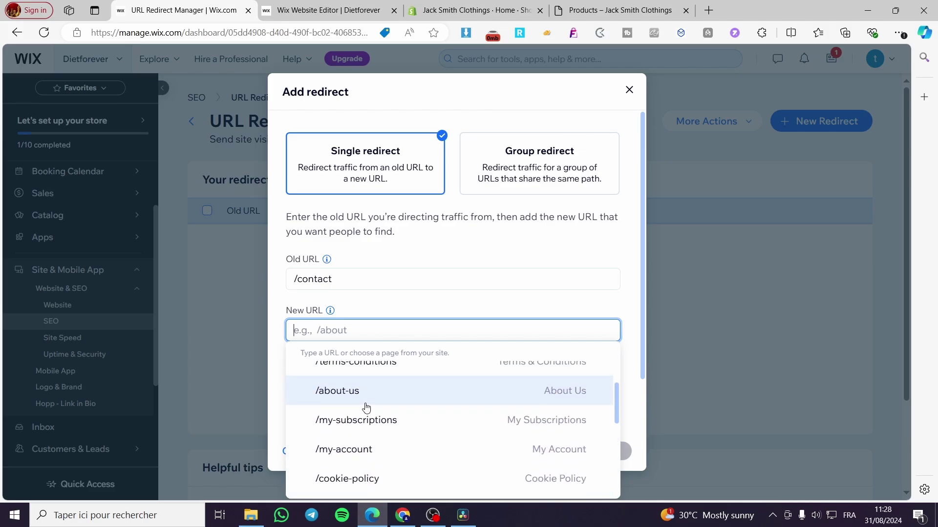
{"action": "left_click", "coordinate": [368, 404]}
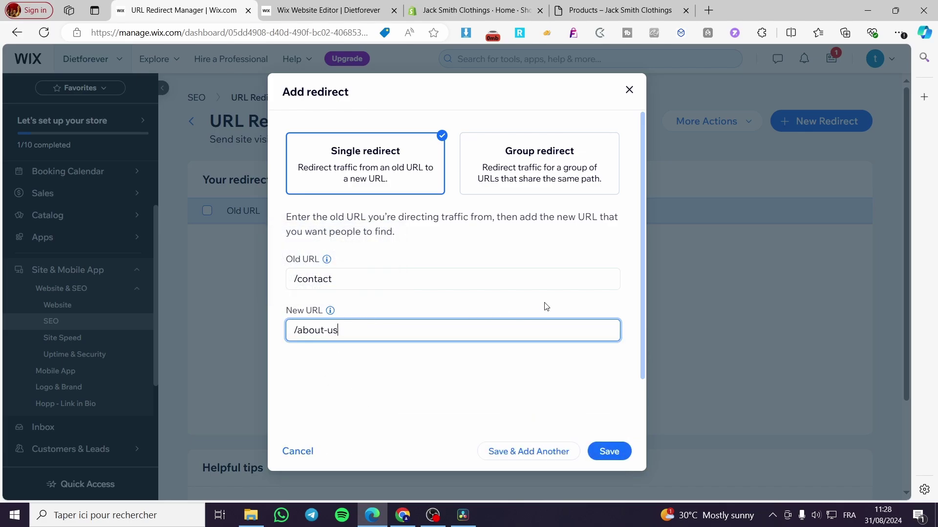
{"action": "left_click", "coordinate": [440, 299]}
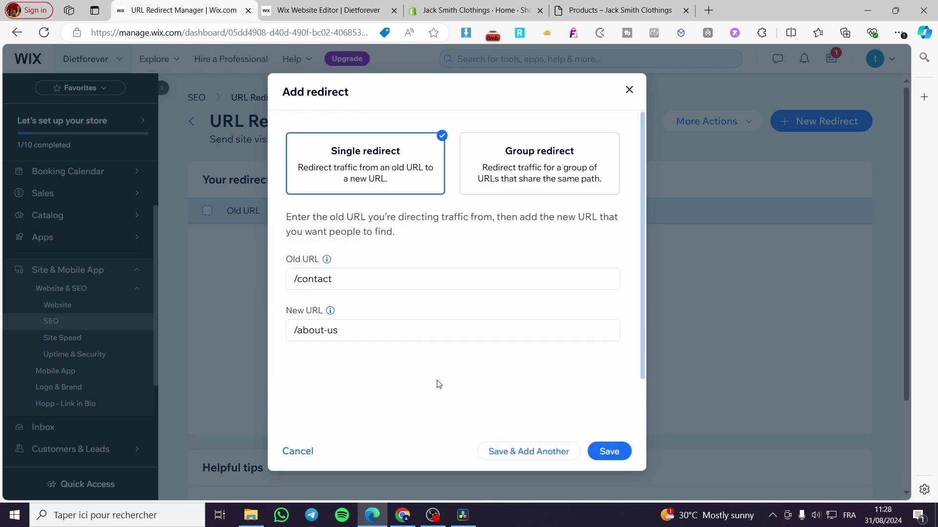
{"action": "left_click", "coordinate": [614, 454]}
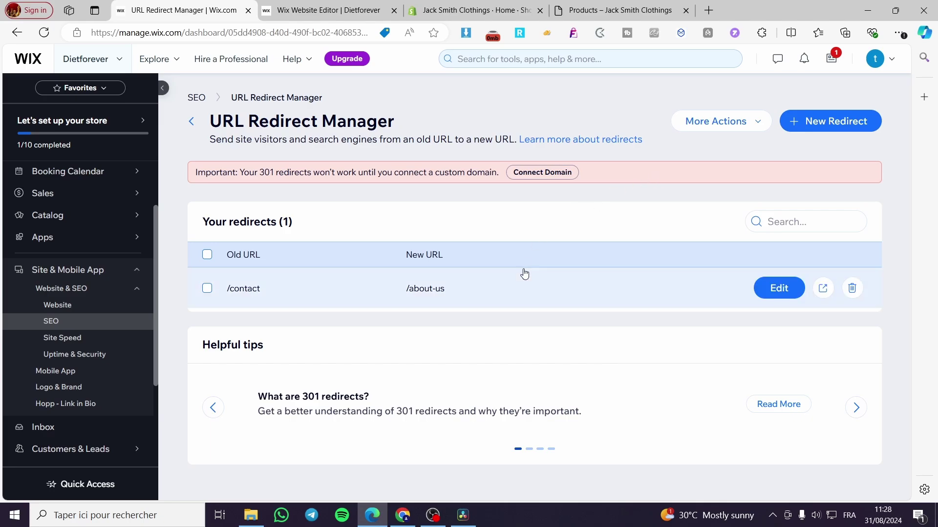
- Test the /contact redirect in a separate tab, and delete that redirect from the list
{"action": "mouse_move", "coordinate": [771, 287]}
{"action": "left_click", "coordinate": [824, 292]}
{"action": "left_click", "coordinate": [379, 10]}
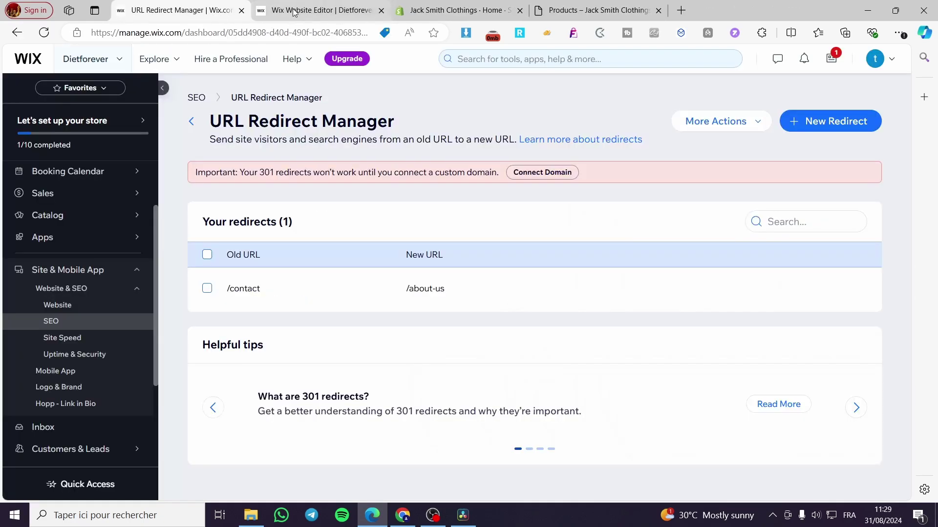
{"action": "left_click", "coordinate": [849, 288]}
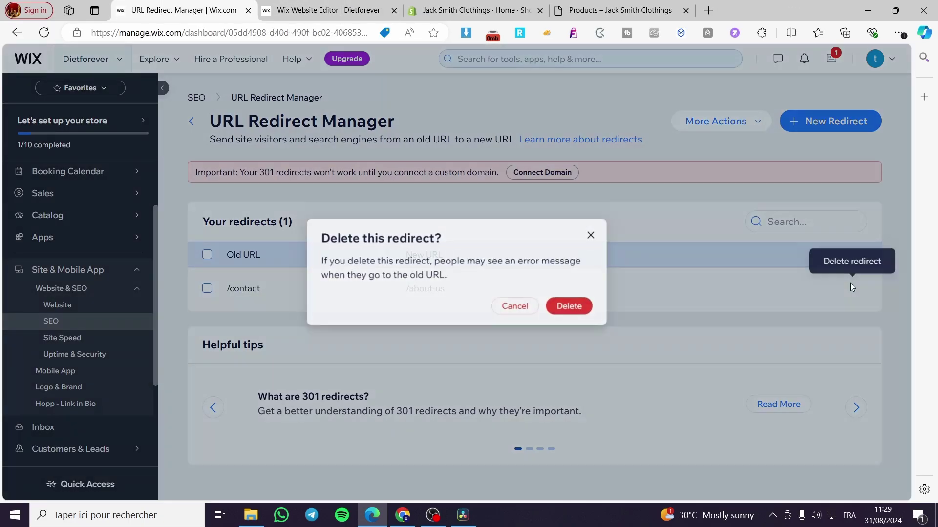
{"action": "left_click", "coordinate": [590, 308]}
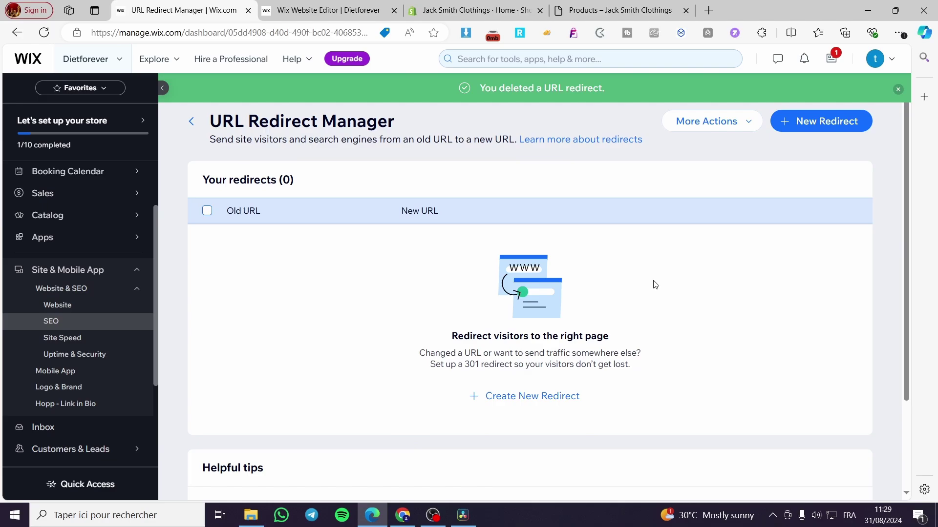